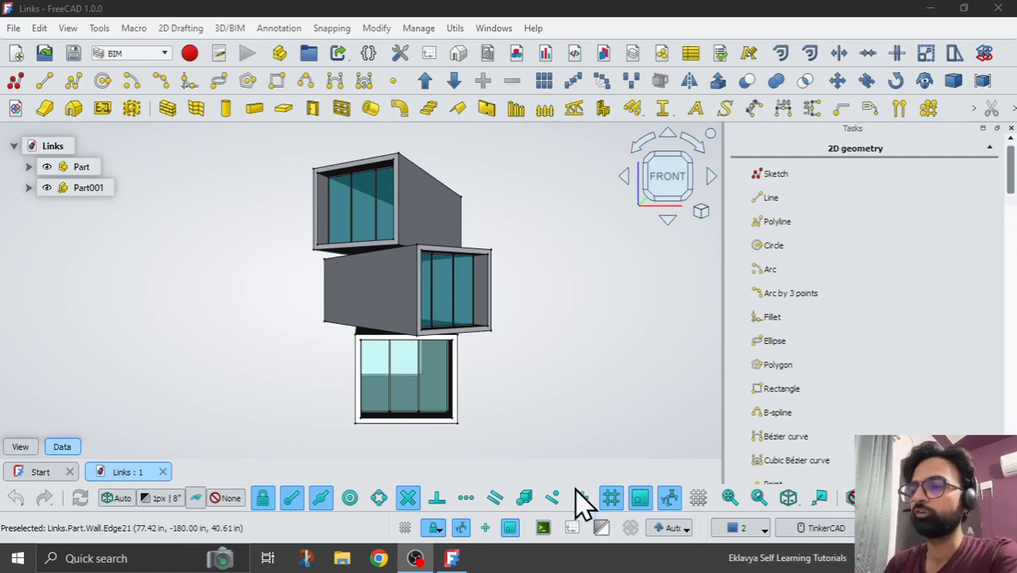
Examine the contents of Part and Part001 in the model tree and the placement of Link_i0.
click(468, 566)
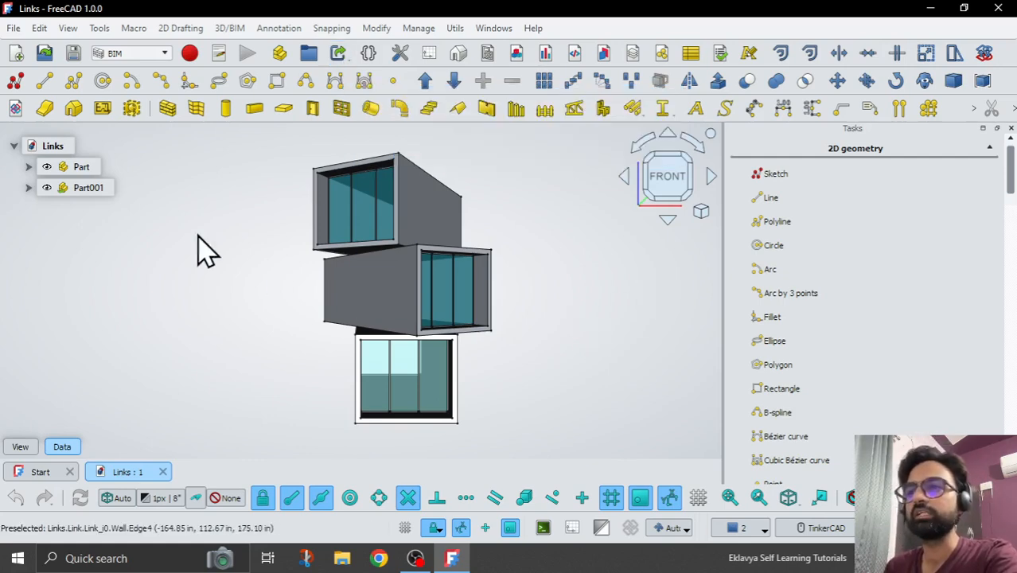
click(71, 169)
click(596, 380)
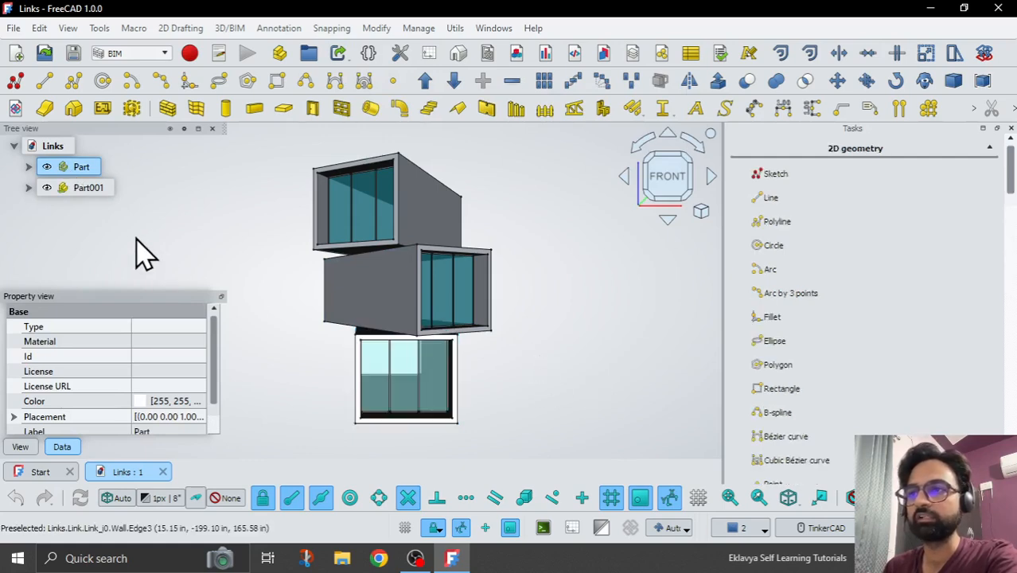
click(28, 166)
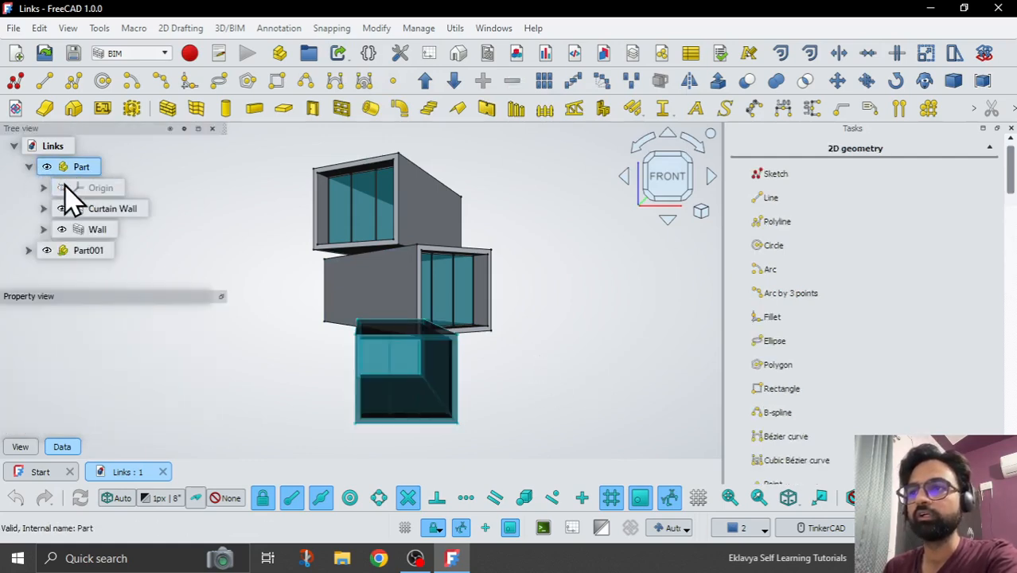
click(28, 166)
click(28, 187)
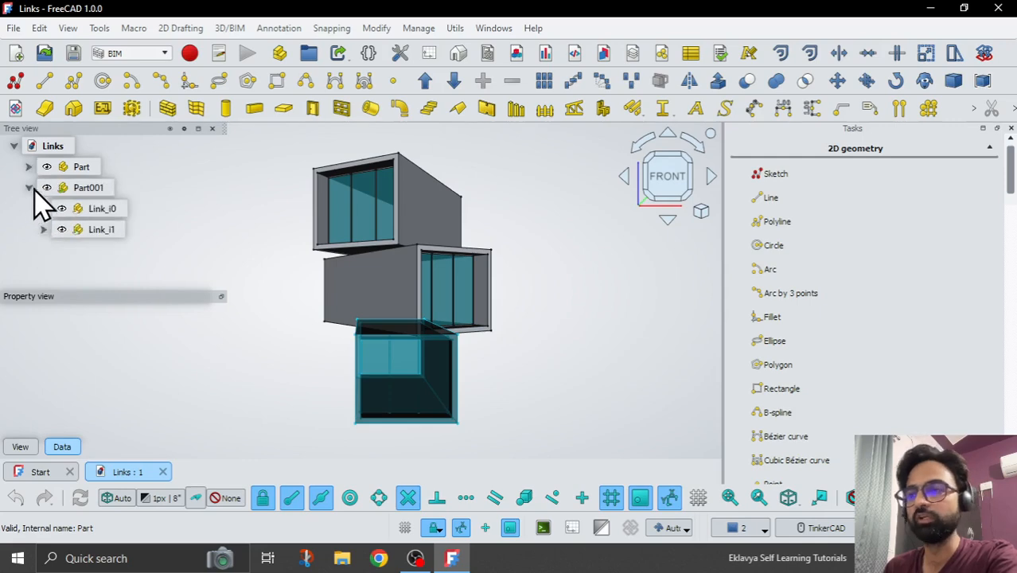
click(89, 190)
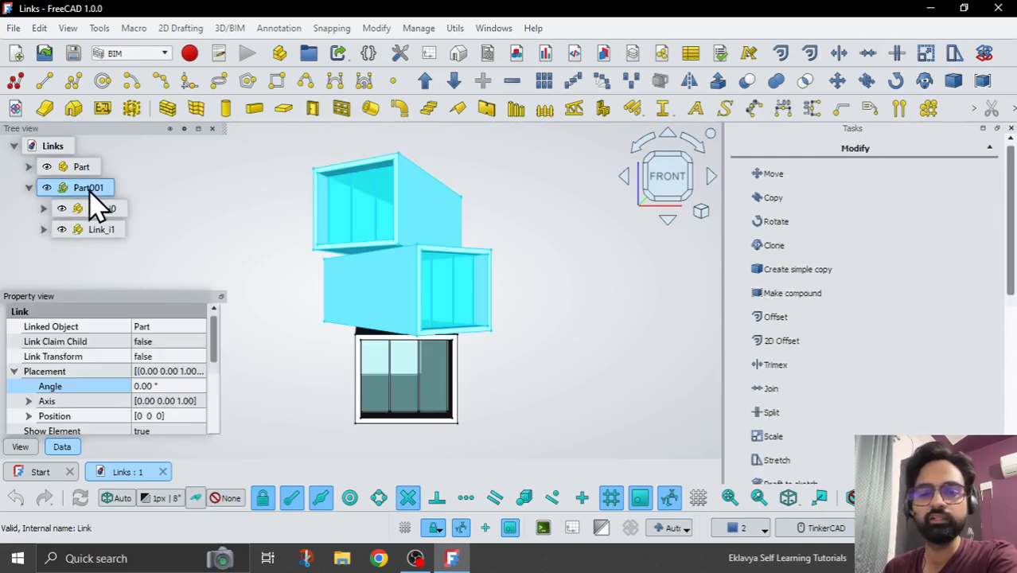
click(102, 208)
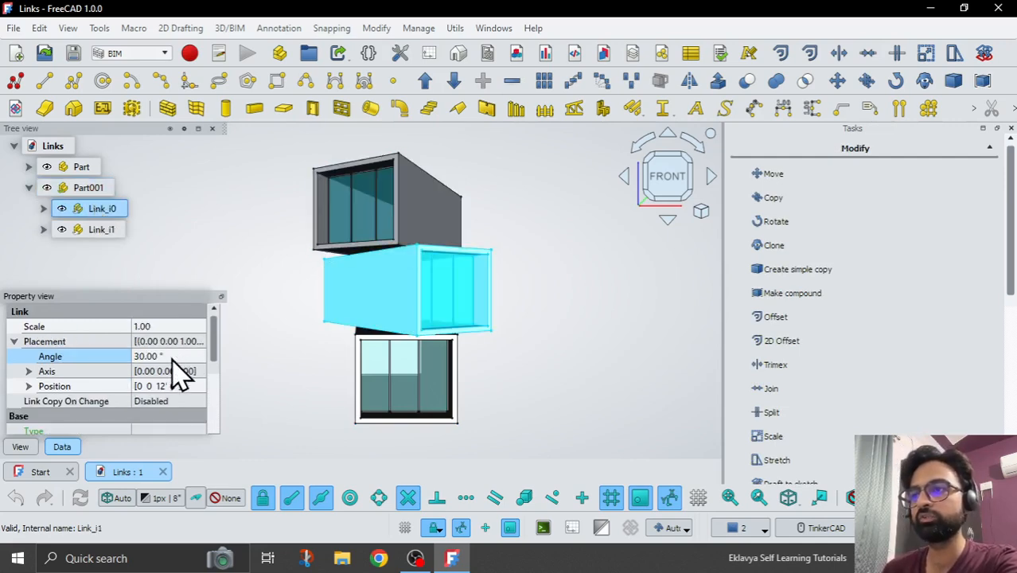
click(526, 367)
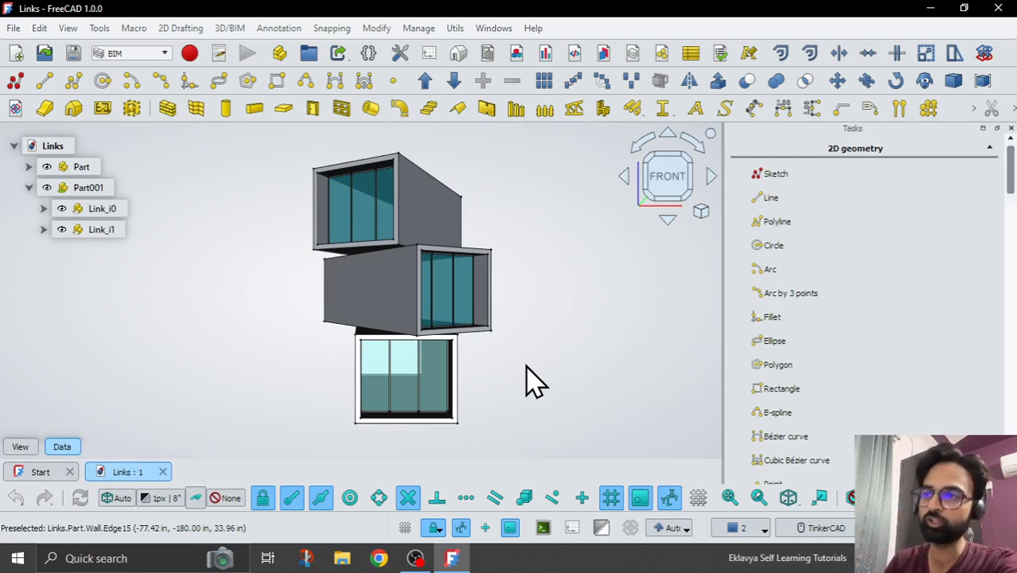
Set the placement angle of Link_i0, the middle container, to 60°.
click(94, 209)
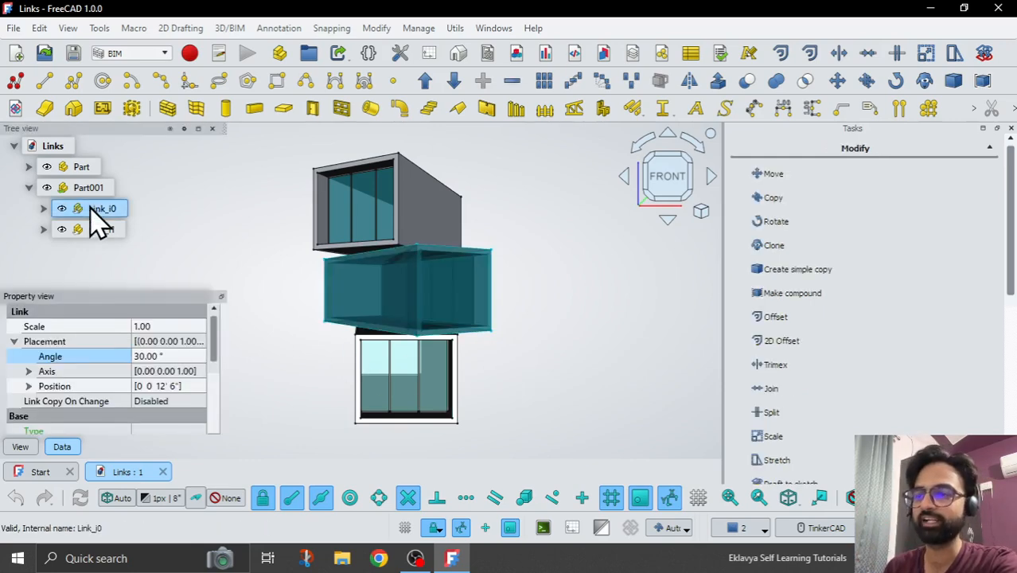
click(174, 353)
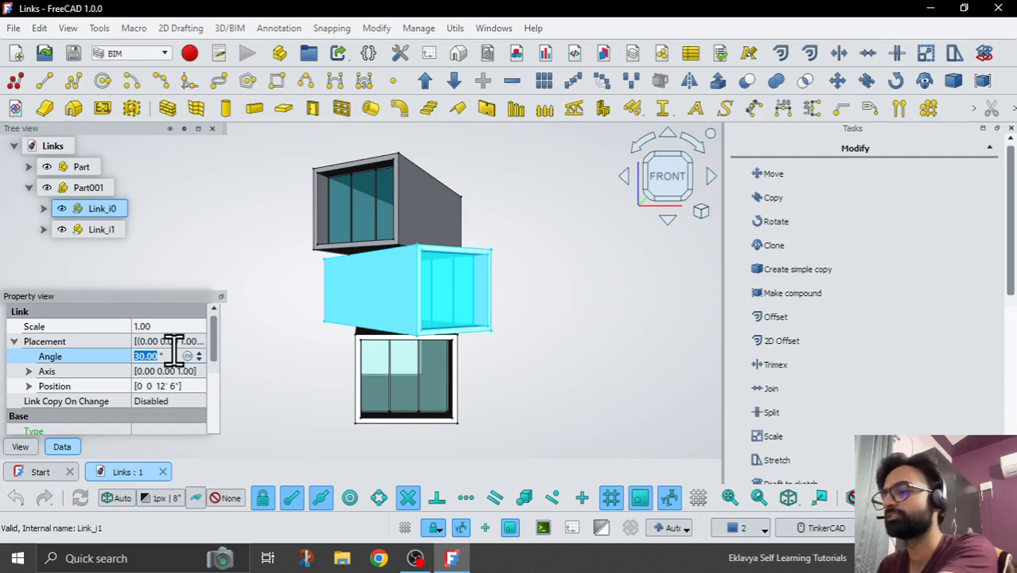
text(60)
click(519, 411)
middle_drag(520, 410, 454, 273)
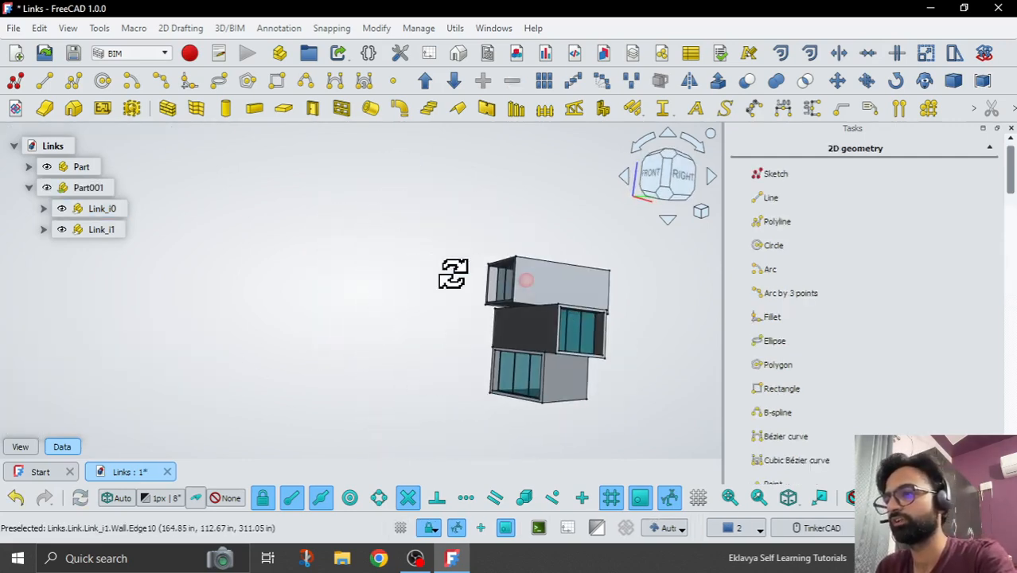
scroll(595, 312, up, 2)
scroll(471, 313, up, 3)
right_drag(467, 313, 458, 334)
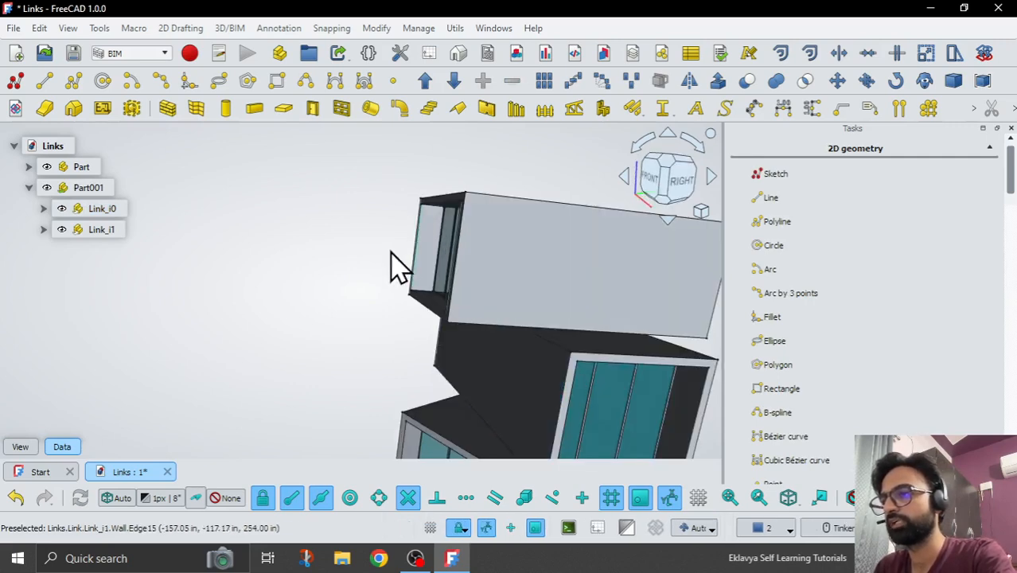
scroll(390, 263, down, 4)
Set the placement angle of the middle container, Link_i0, to 90°.
click(94, 210)
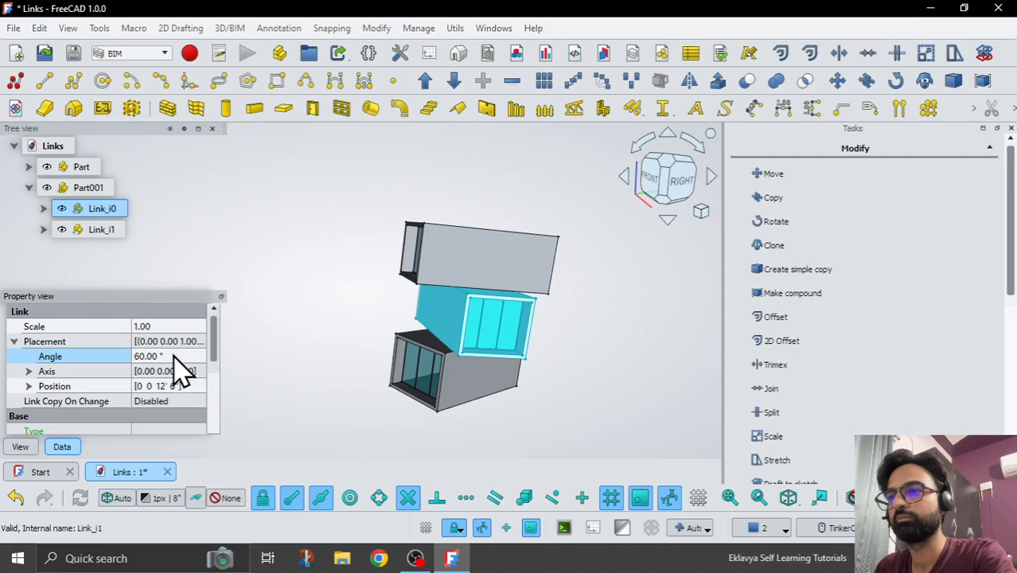
click(171, 355)
text(90)
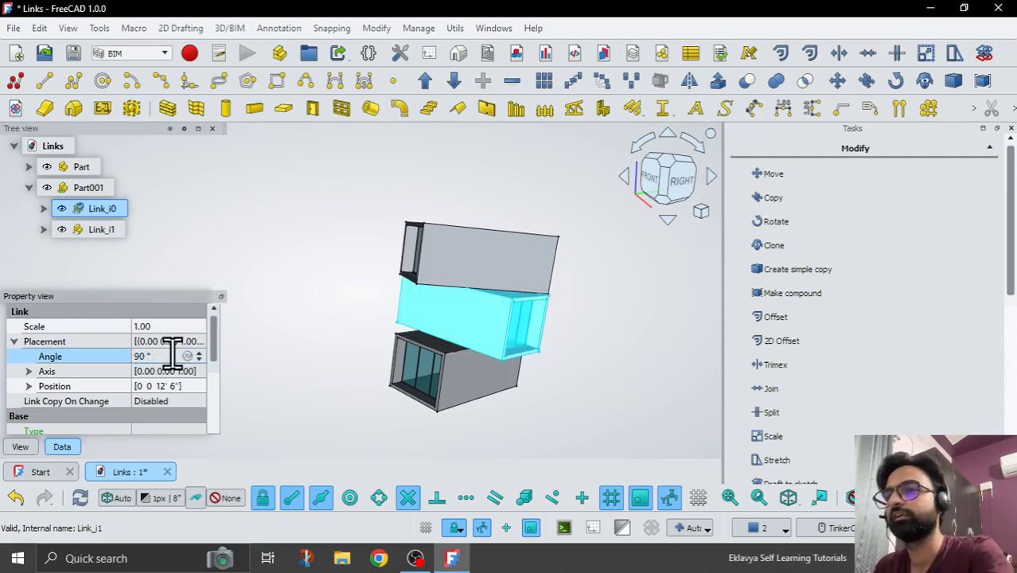
Set the placement angle of Link_i1, the uppermost container, to 45°.
click(99, 229)
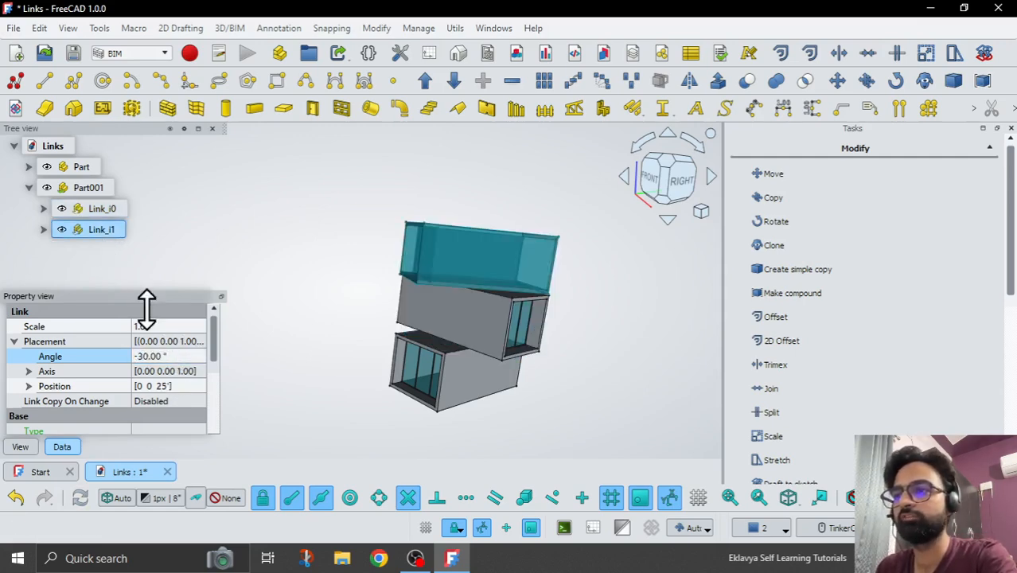
click(176, 355)
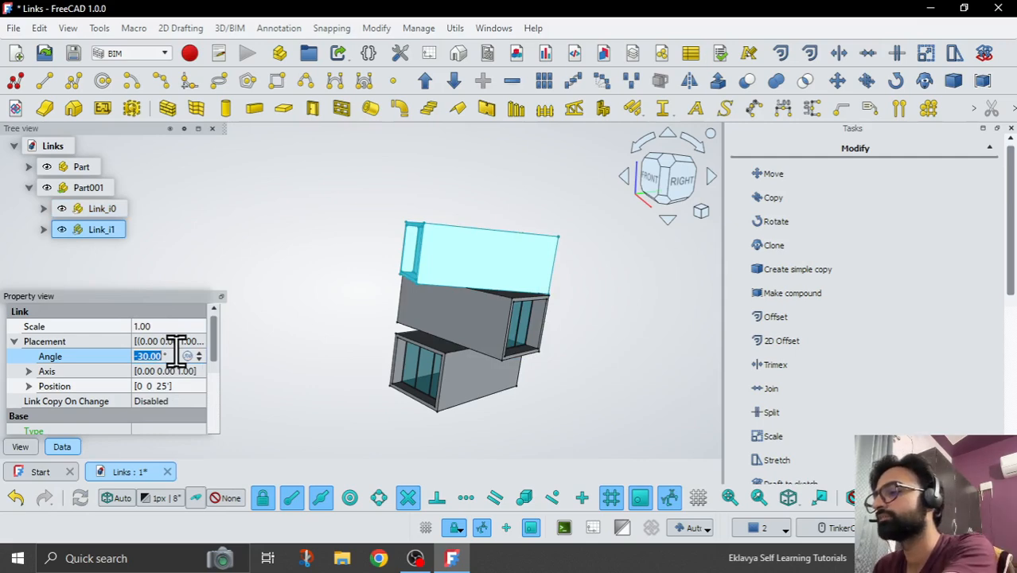
text(45)
key(Return)
click(592, 367)
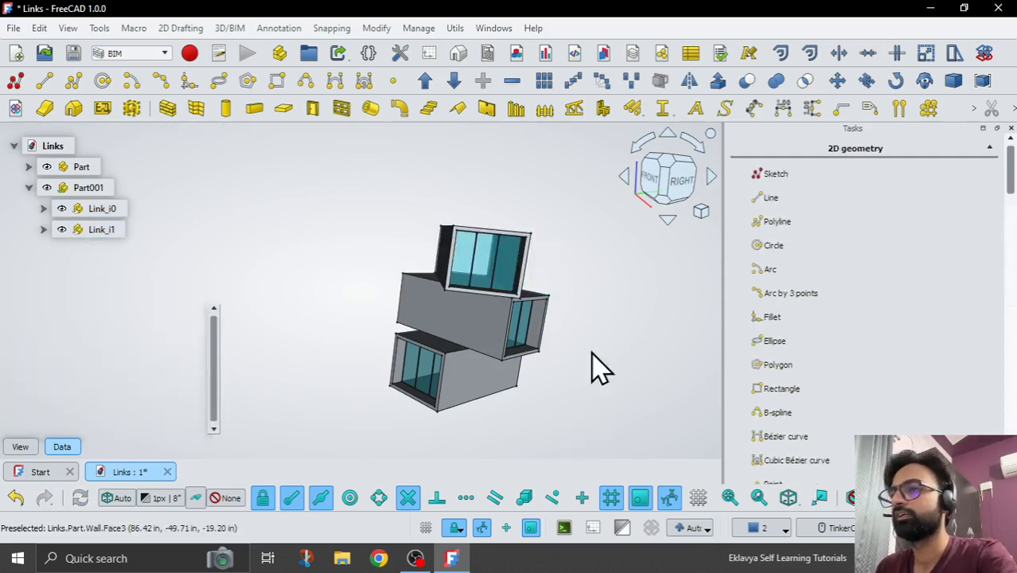
mouse_move(587, 288)
right_down()
mouse_move(568, 265)
mouse_move(570, 288)
right_up()
scroll(516, 355, up, 3)
right_drag(527, 356, 555, 344)
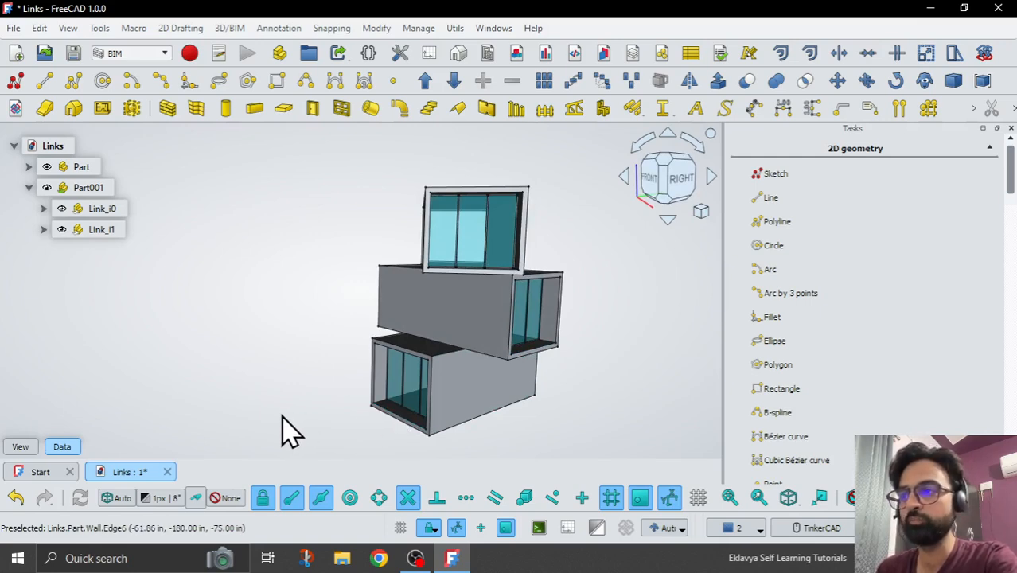
Set the Vertical Sections of the Curtain Wall inside the original Part to 3 and inspect the linked containers.
click(71, 168)
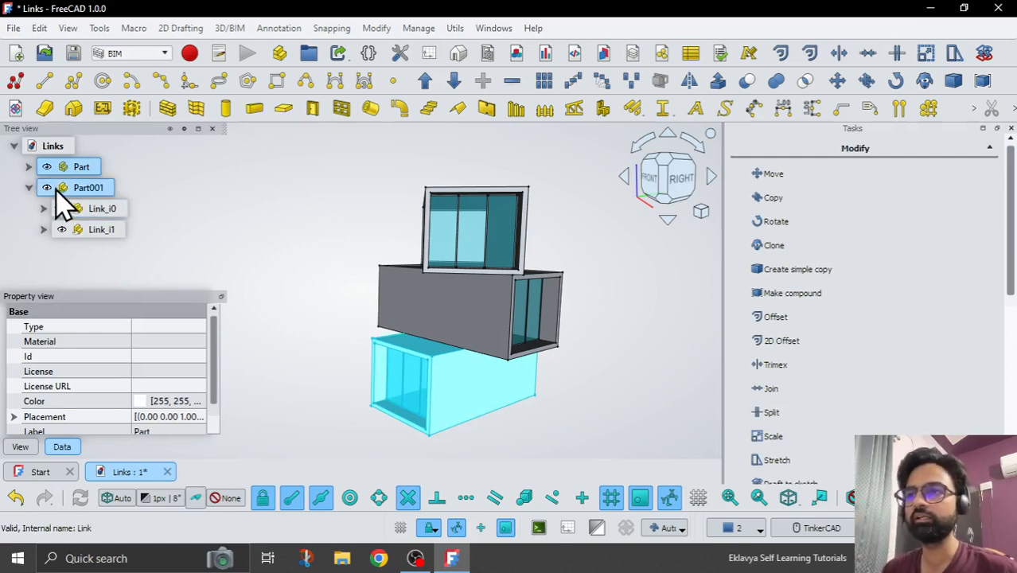
click(29, 166)
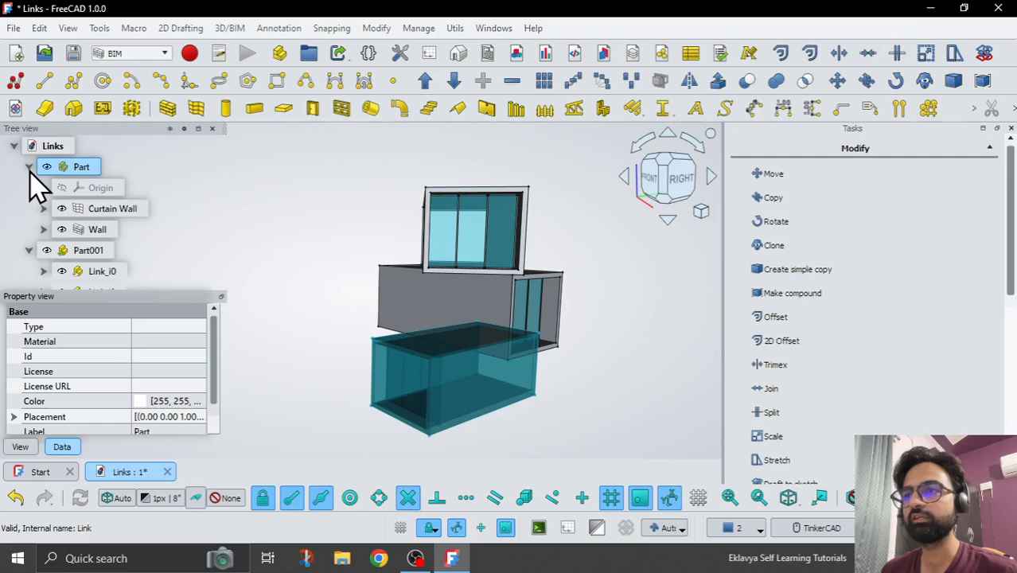
click(87, 212)
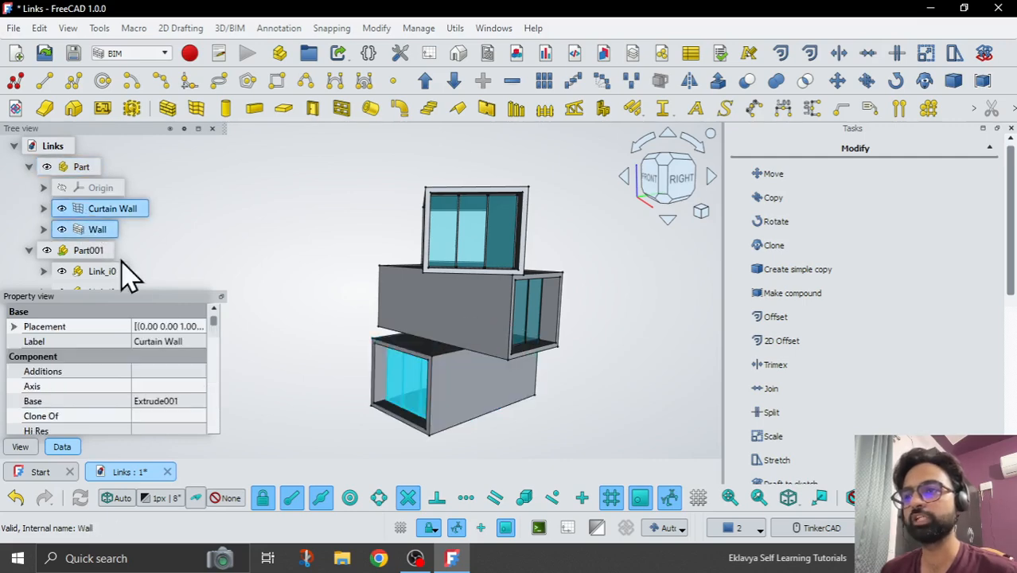
drag(213, 320, 214, 405)
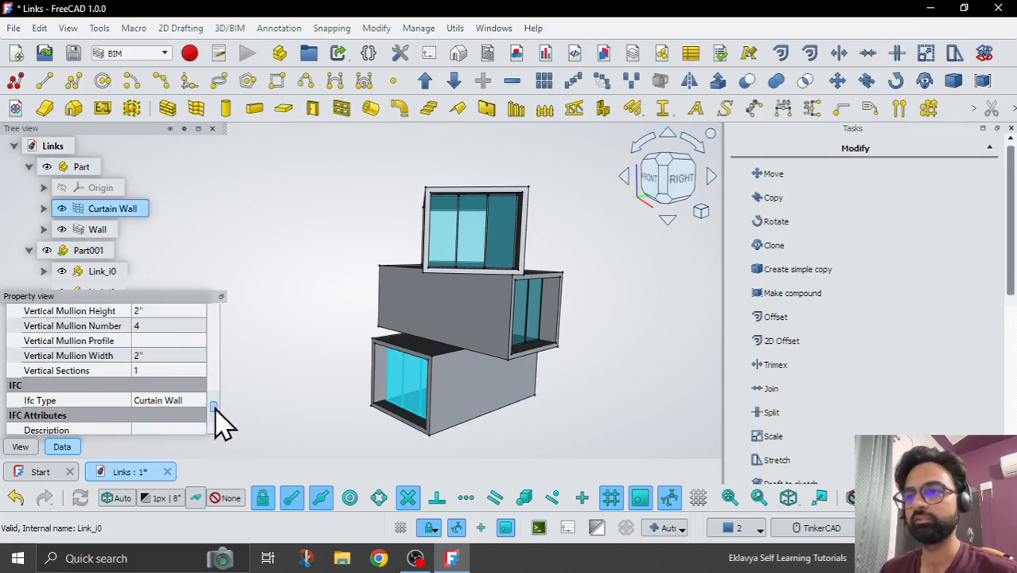
click(150, 370)
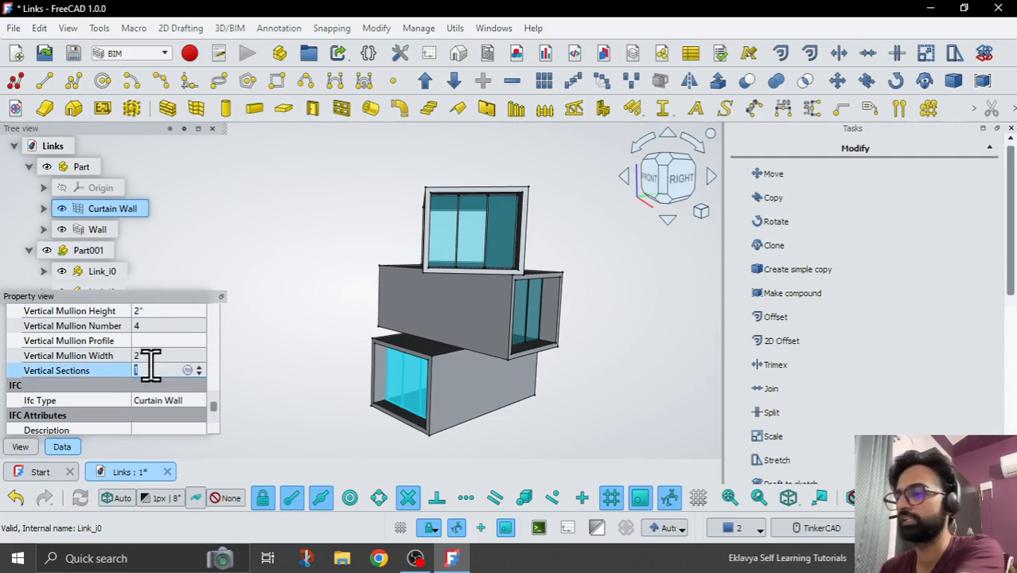
text(3)
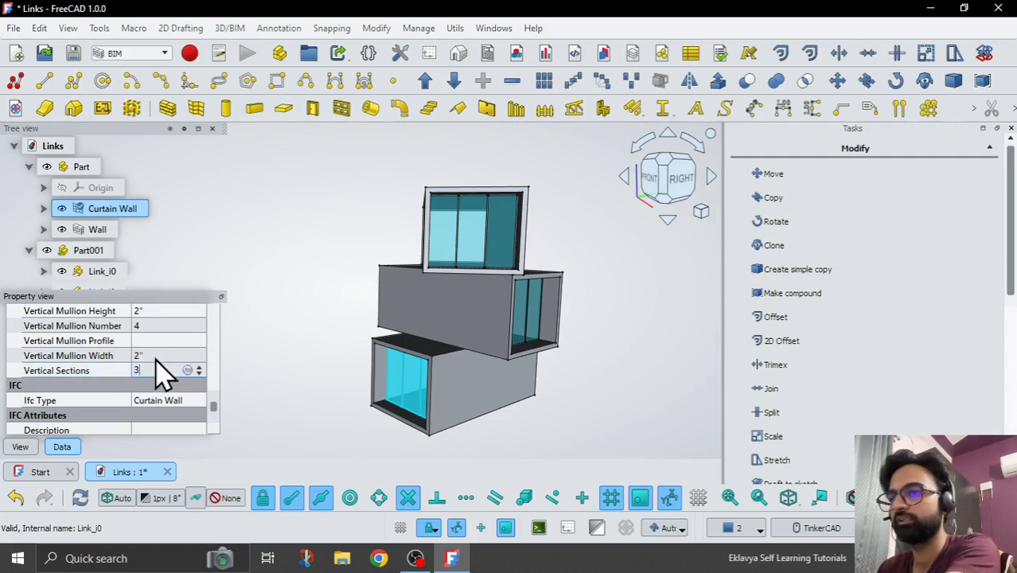
key(Return)
click(349, 434)
right_drag(576, 328, 530, 329)
scroll(476, 256, up, 8)
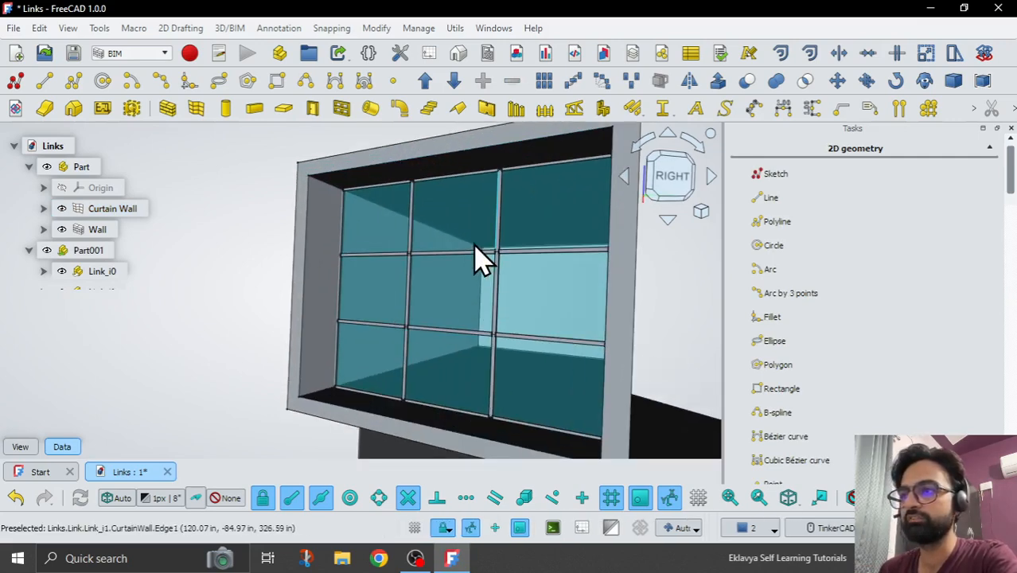
scroll(444, 274, down, 3)
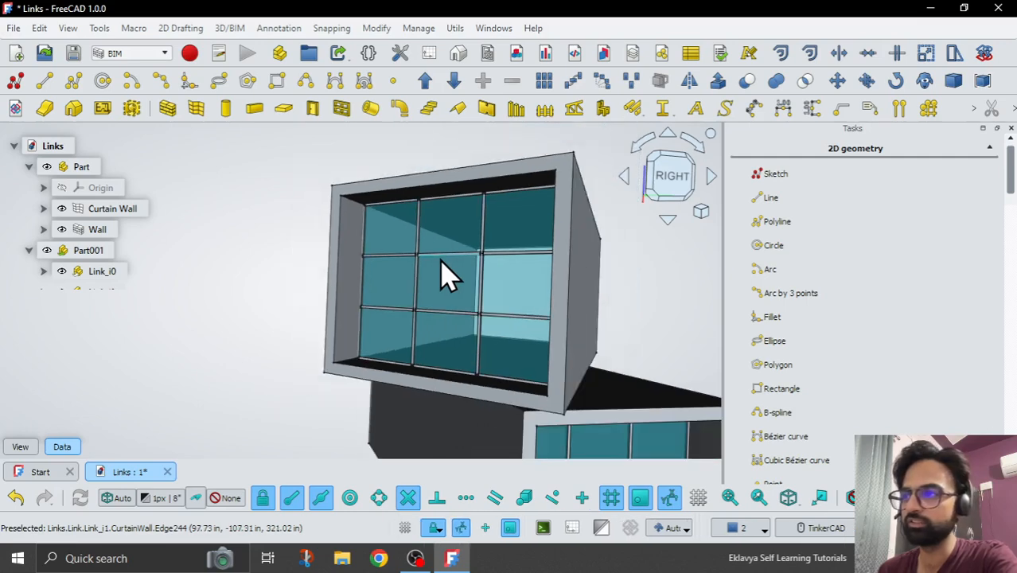
scroll(448, 228, down, 5)
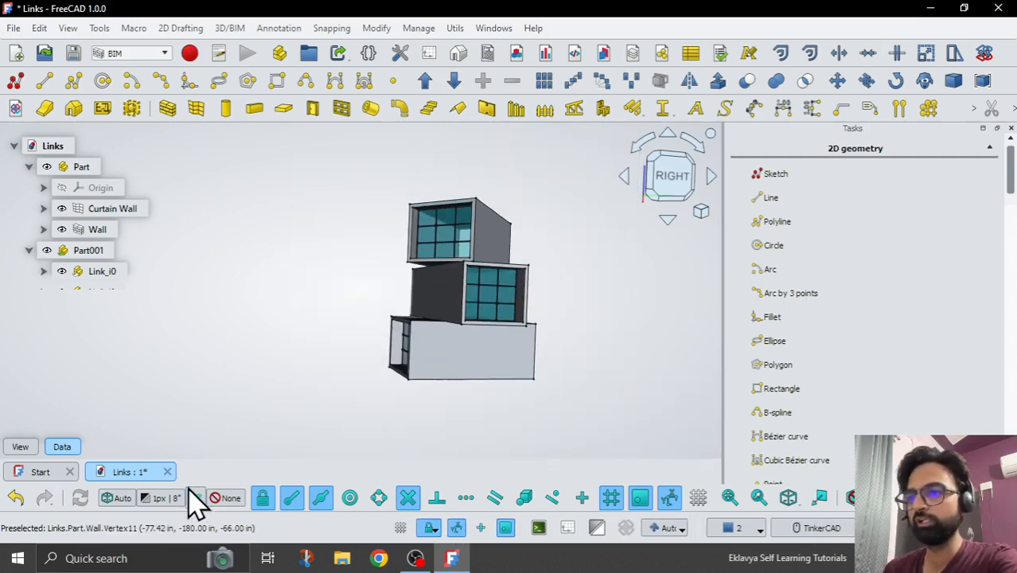
Close the Links document without saving its changes and open the Container_House_Concept file.
click(168, 472)
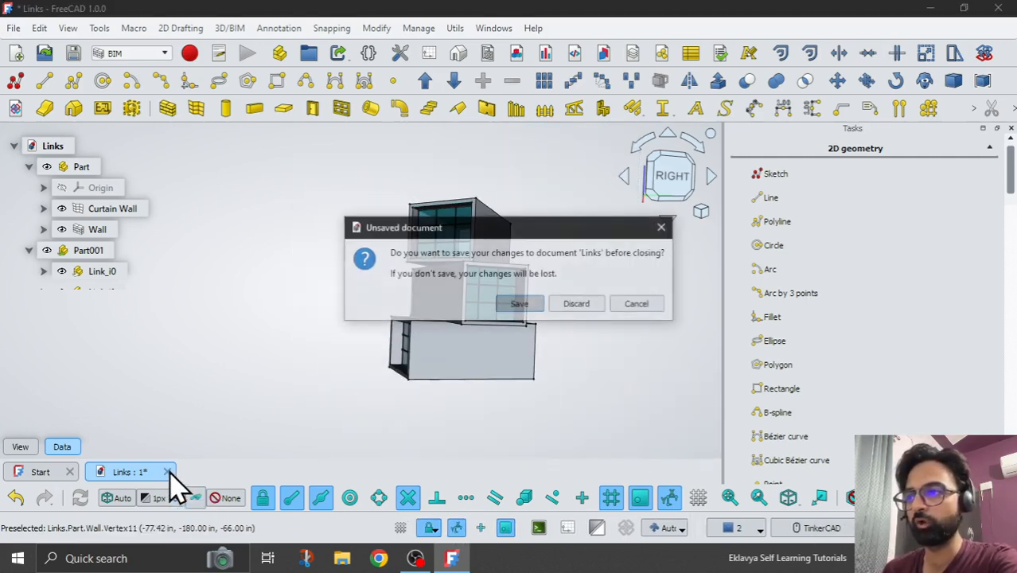
click(577, 304)
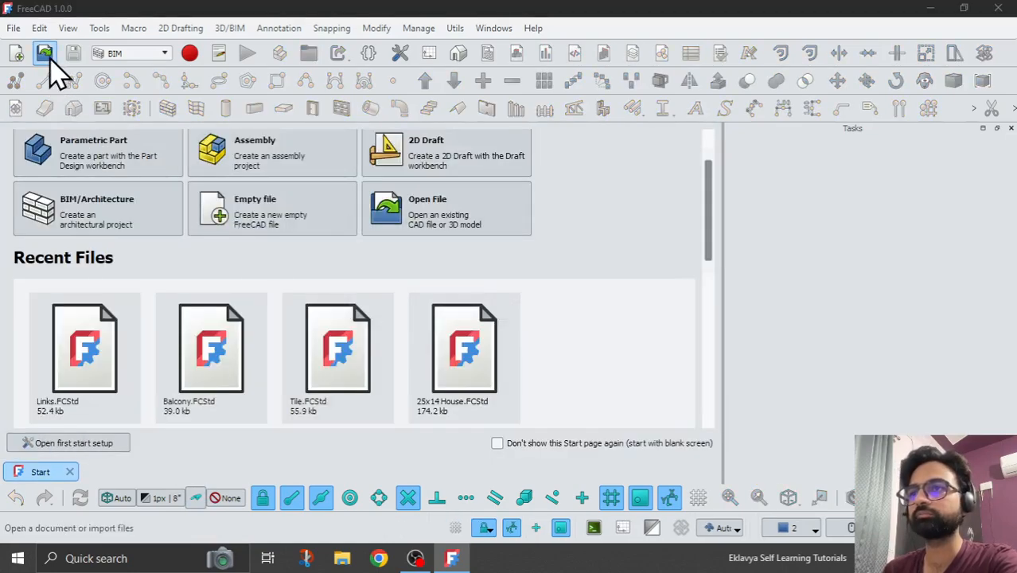
click(44, 54)
click(216, 122)
click(384, 351)
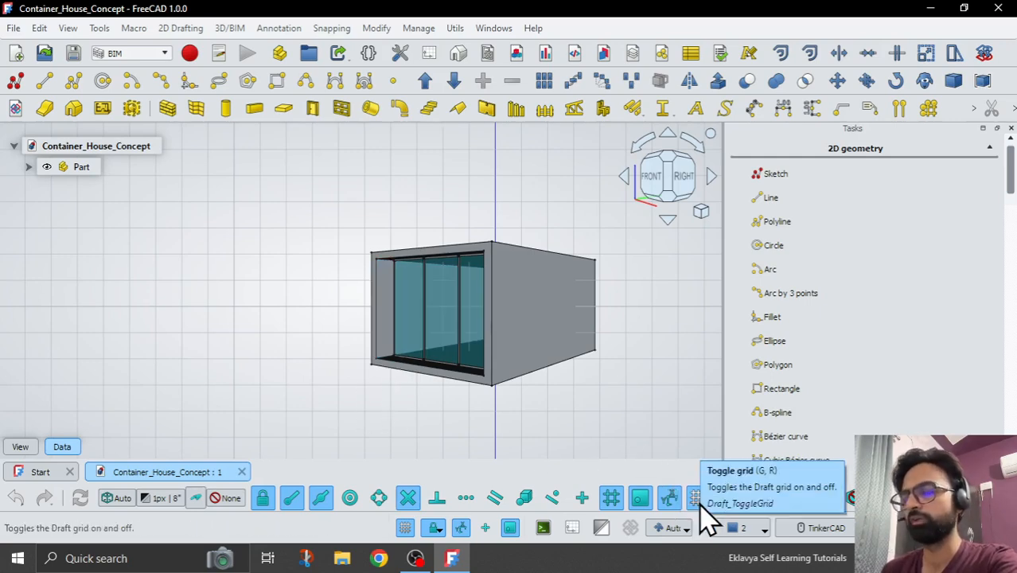
Delete the Part container while keeping the Curtain Wall and Wall it holds.
click(80, 167)
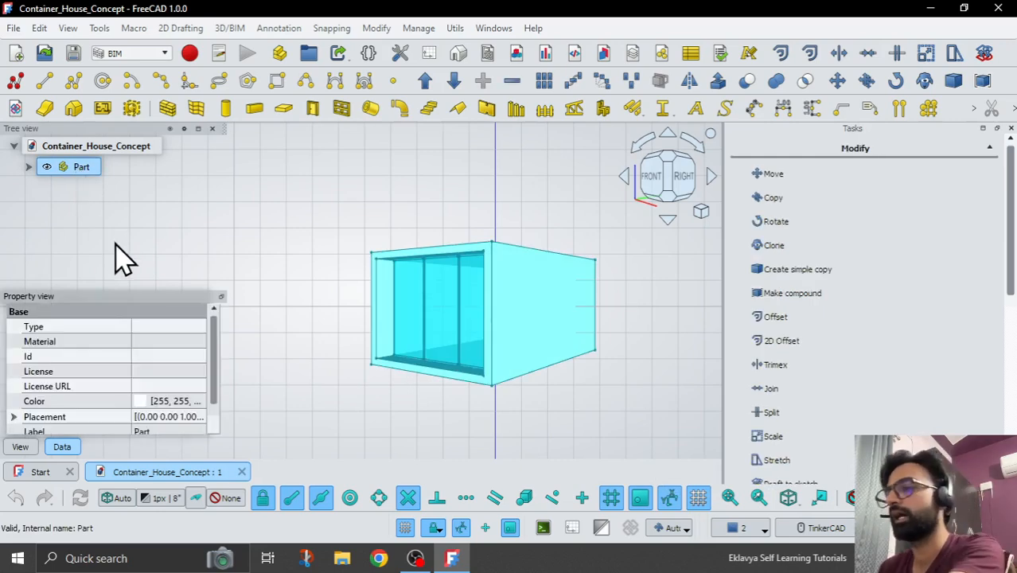
key(Delete)
click(603, 299)
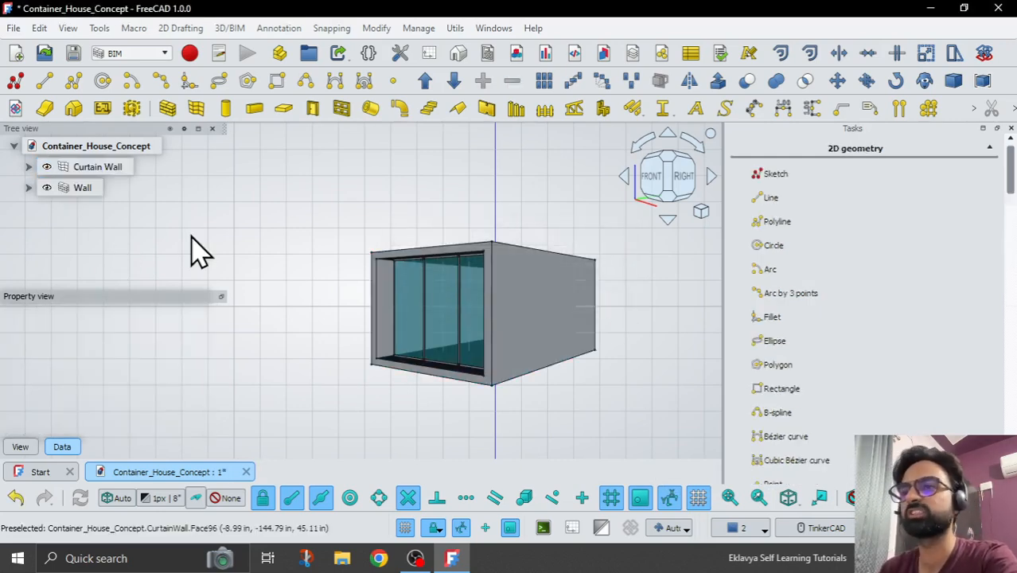
Review the separate Curtain Wall and Wall objects and create a new empty Part container.
click(112, 169)
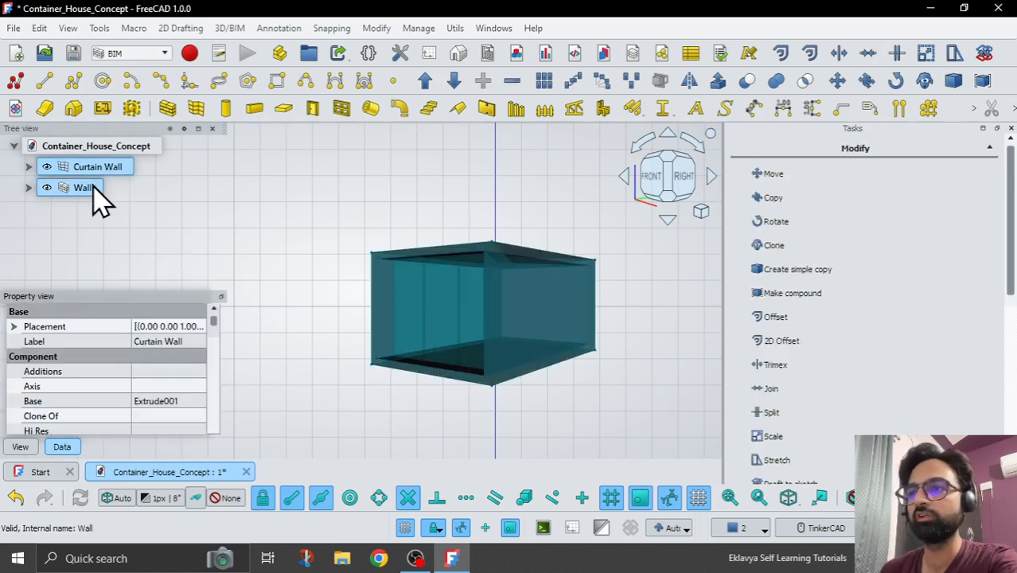
click(83, 188)
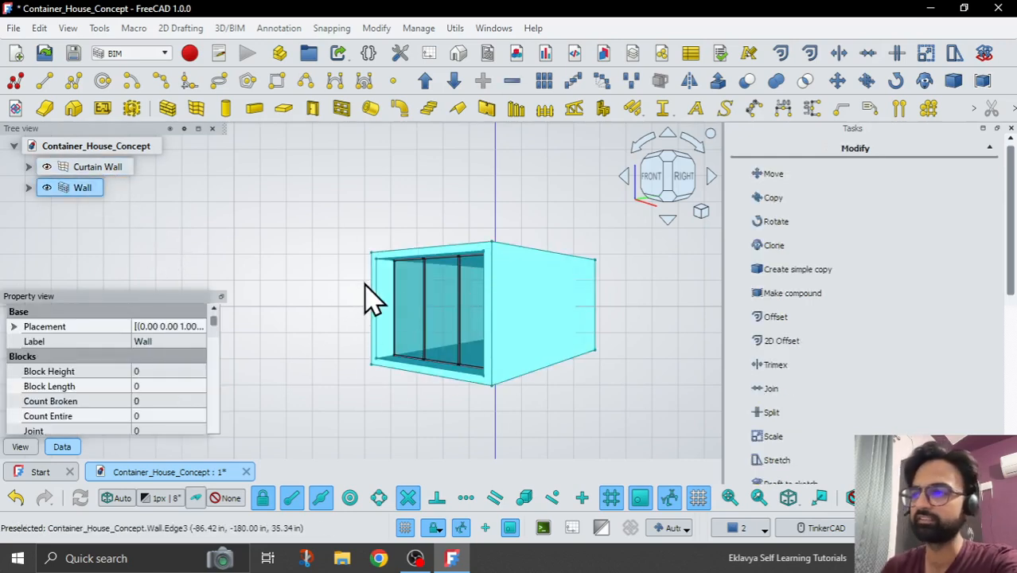
click(340, 255)
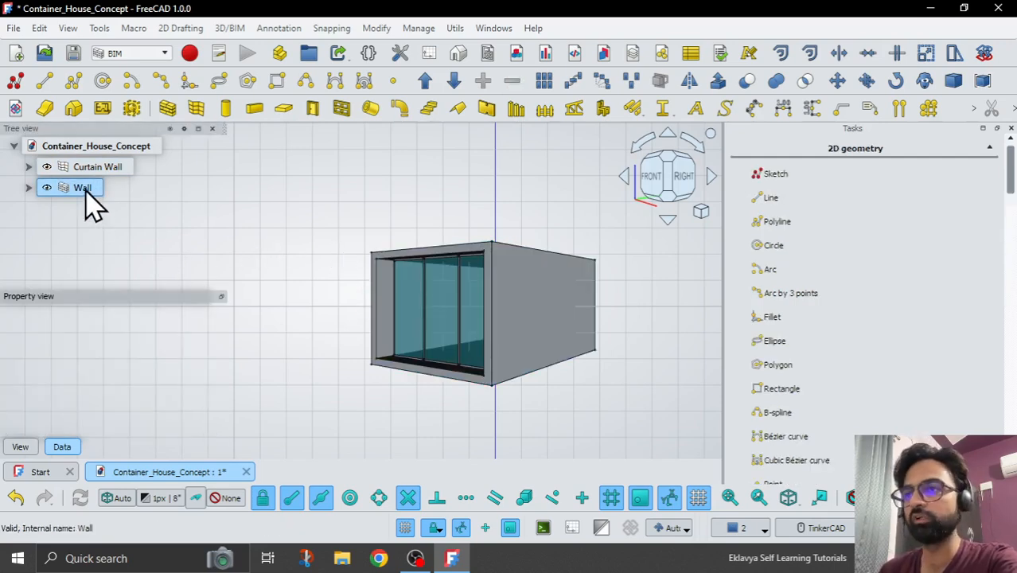
click(280, 54)
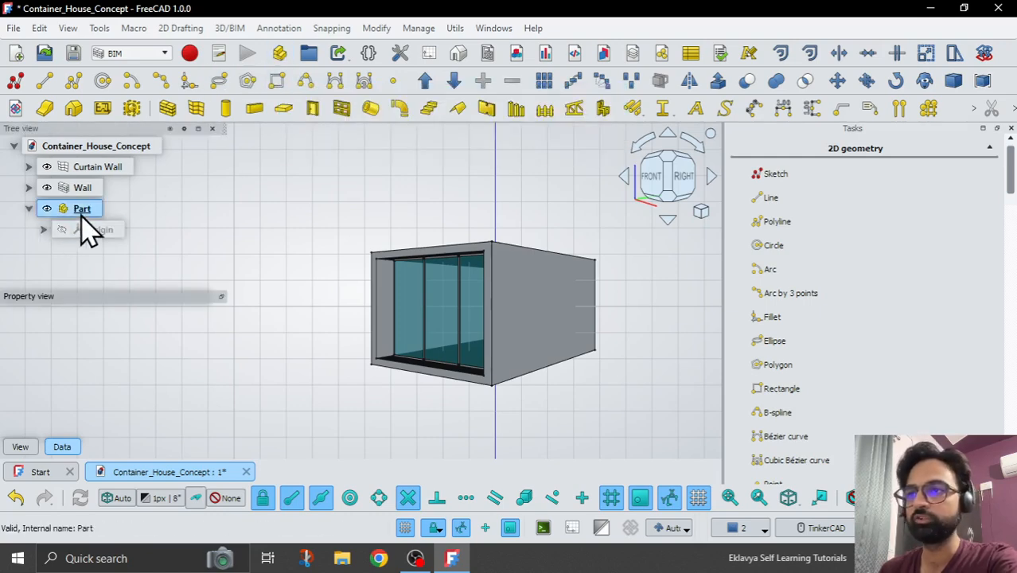
Place the Curtain Wall and the Wall together inside the empty Part container.
click(44, 230)
click(30, 209)
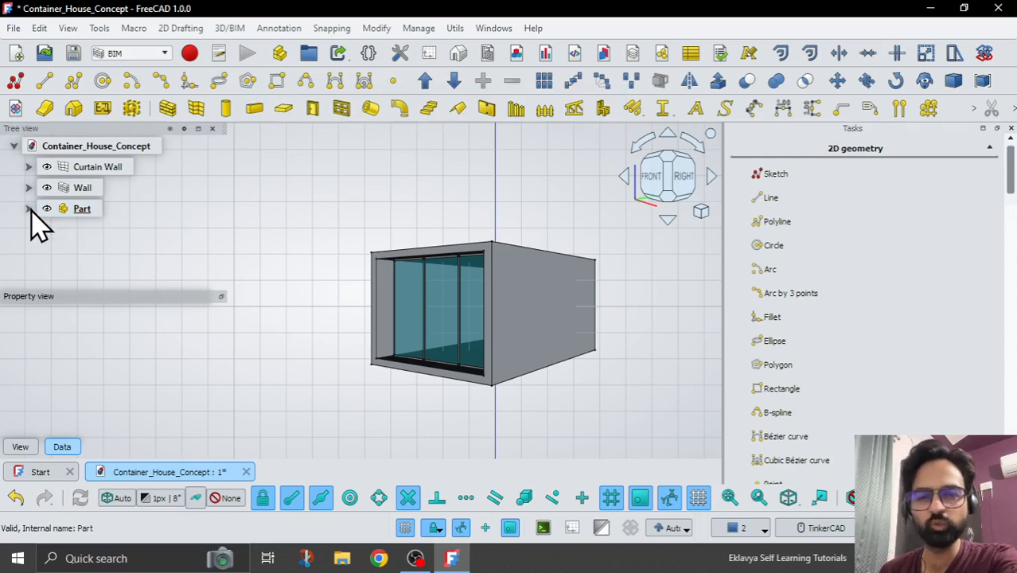
click(64, 208)
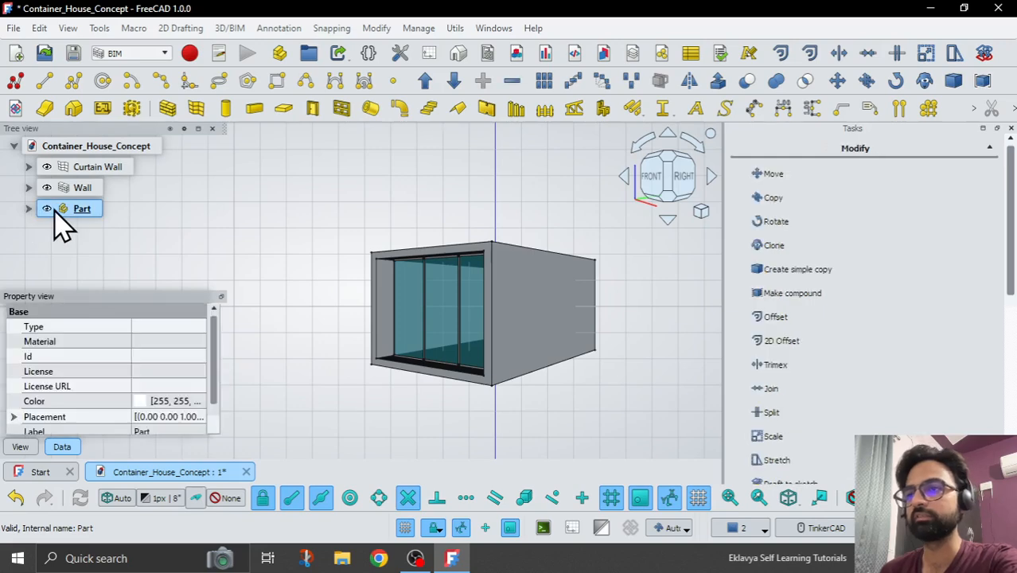
click(78, 170)
ctrl+click(83, 189)
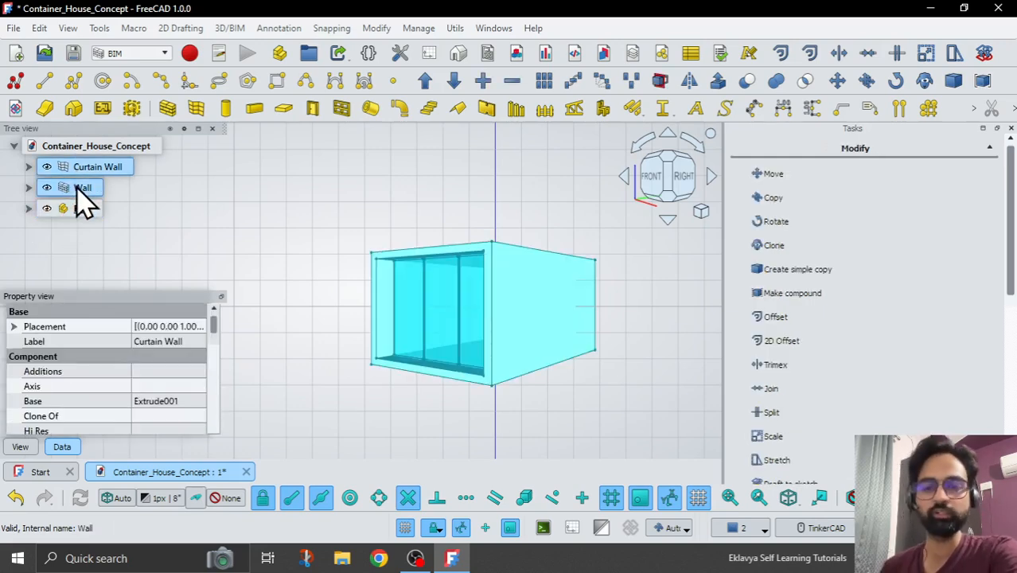
drag(65, 200, 68, 205)
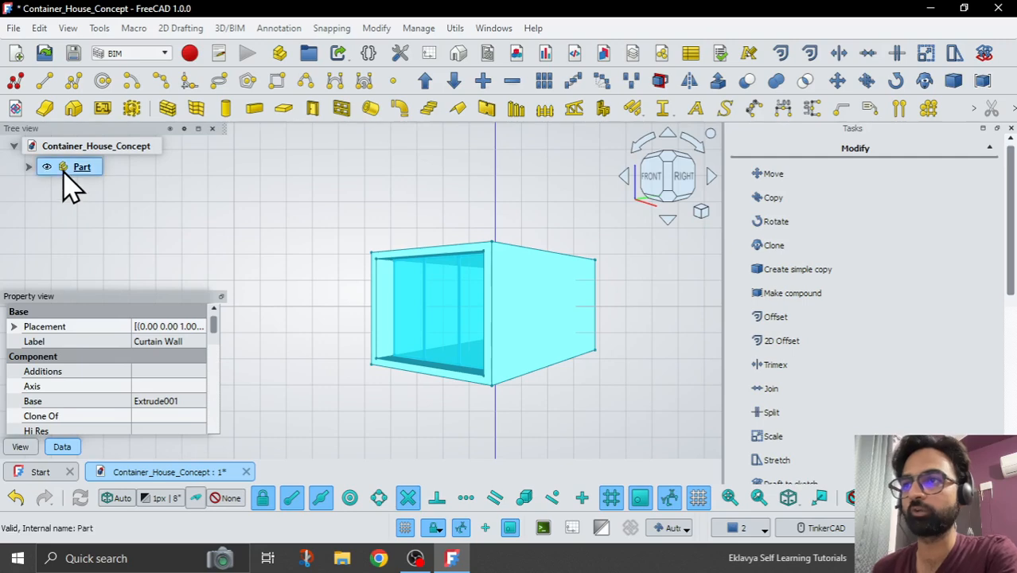
Hide and show the Part container again to check that it controls both grouped objects.
click(67, 169)
key(space)
key(space)
click(313, 191)
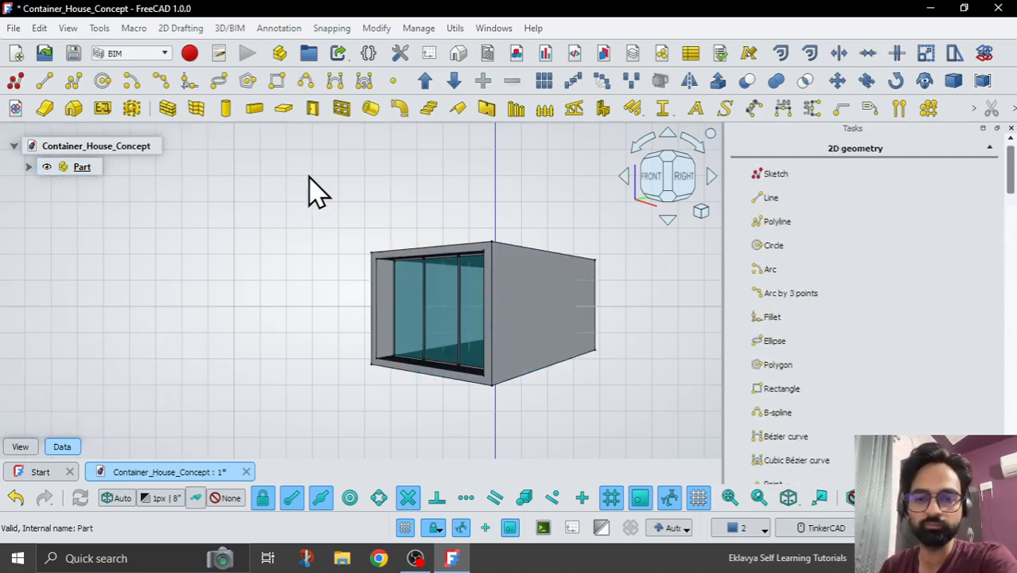
Change the label of the Part container to Original Floor.
click(86, 168)
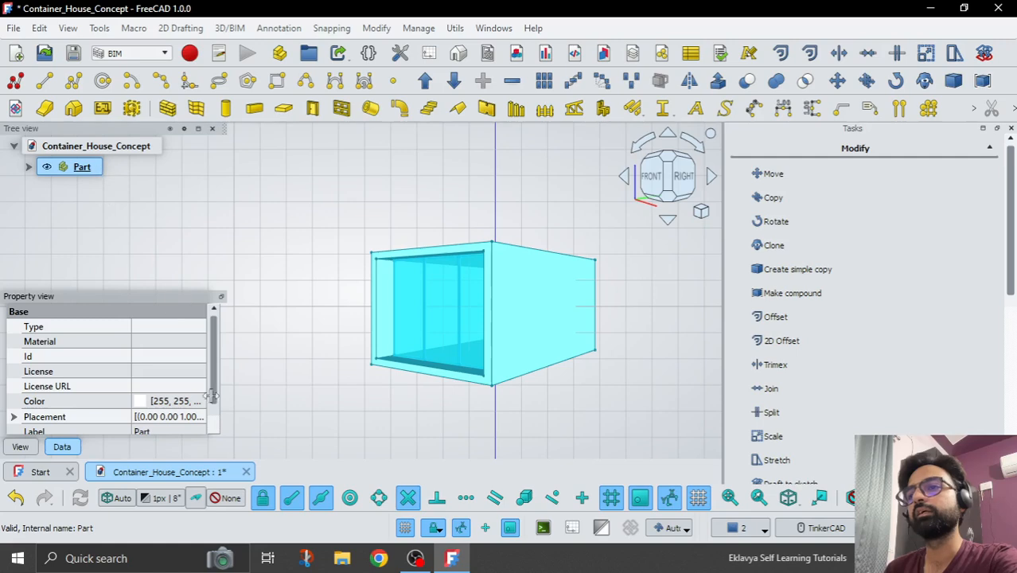
scroll(216, 340, down, 1)
scroll(220, 354, up, 1)
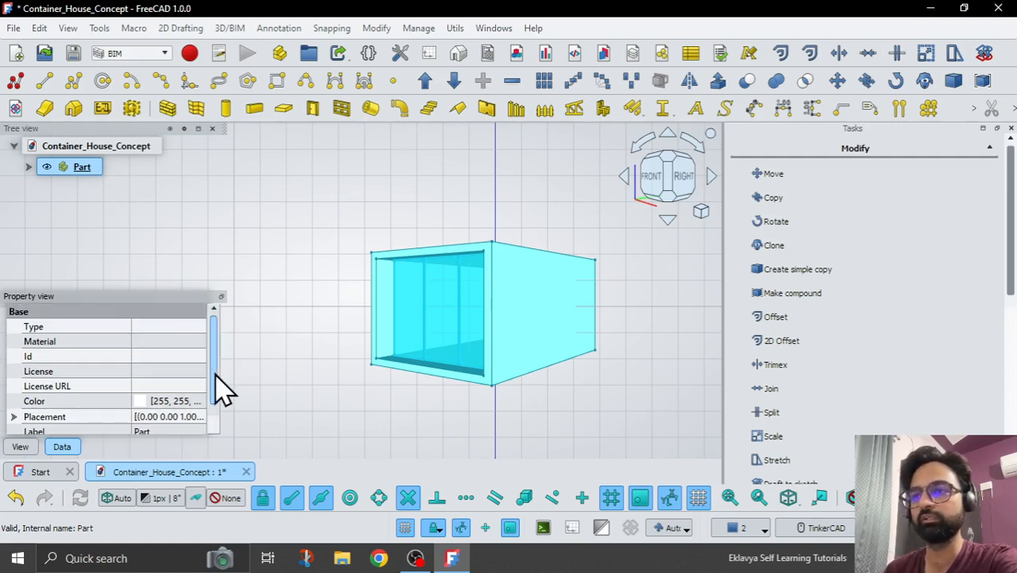
scroll(222, 388, down, 1)
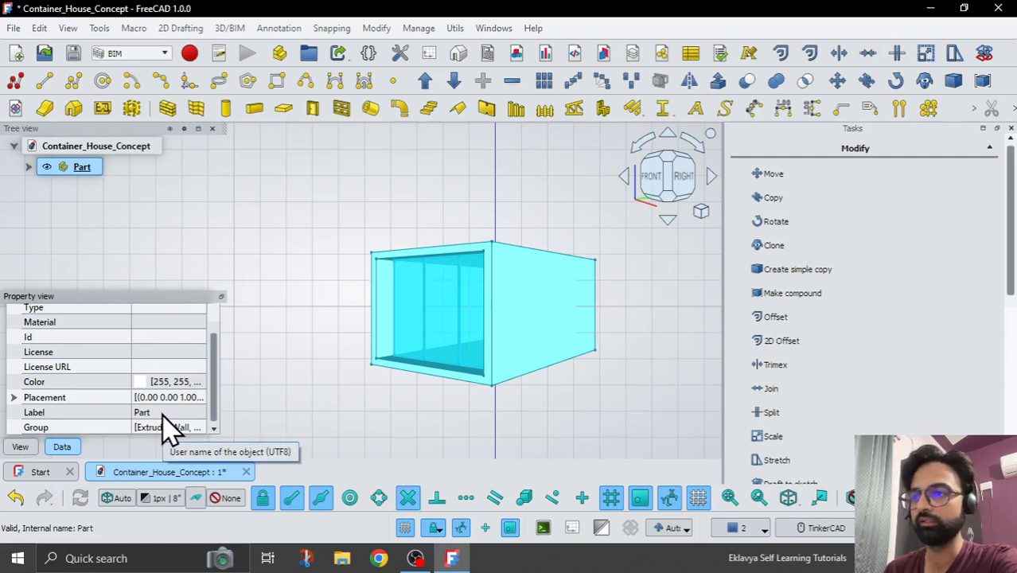
click(159, 412)
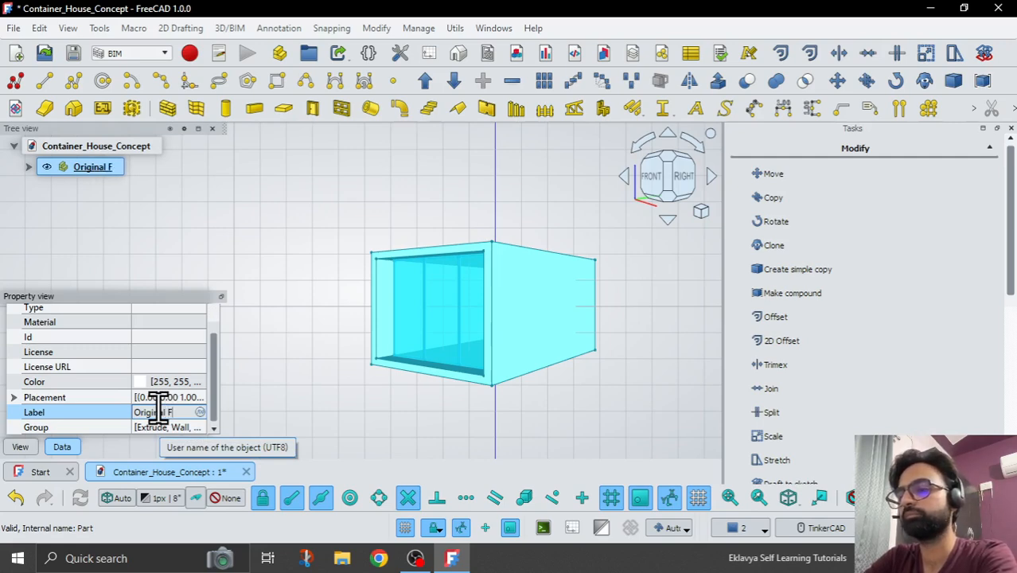
key(Return)
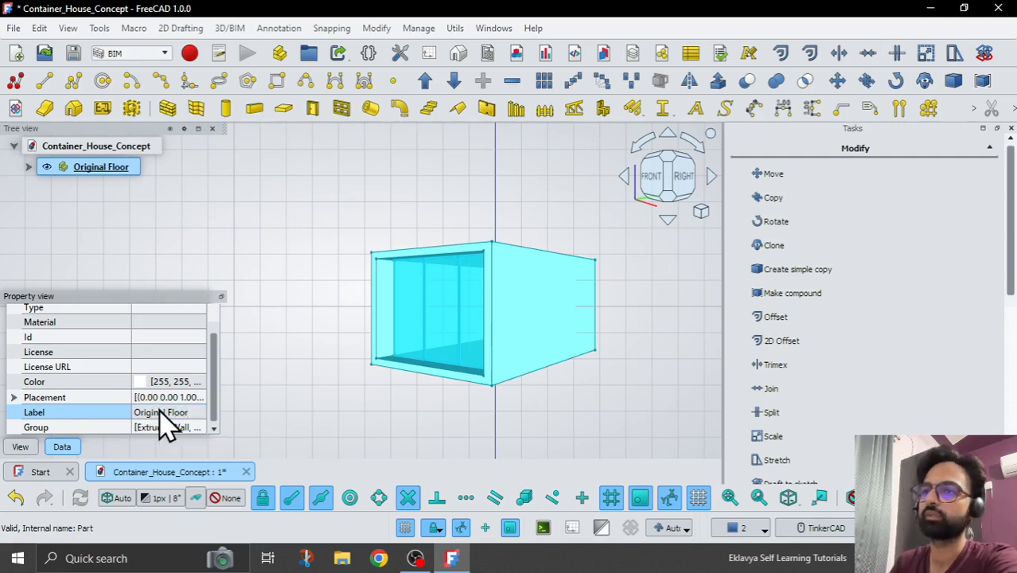
click(342, 389)
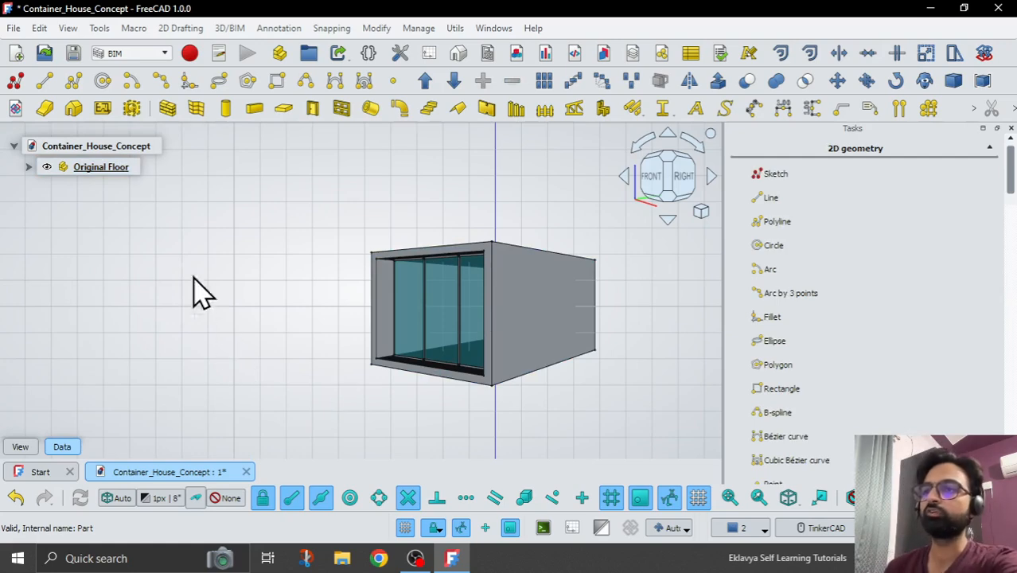
Create a link to the Original Floor container.
click(69, 185)
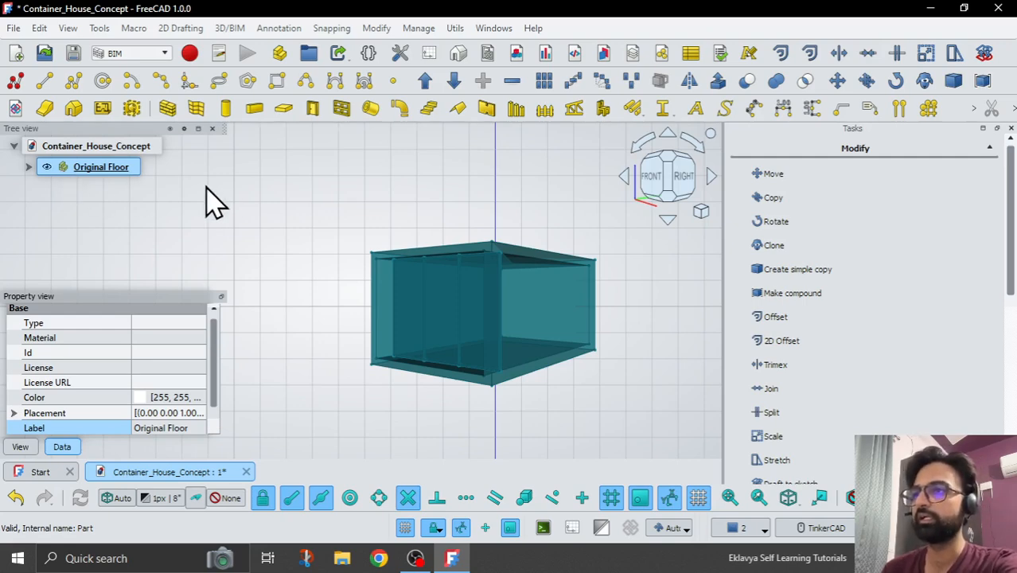
click(338, 54)
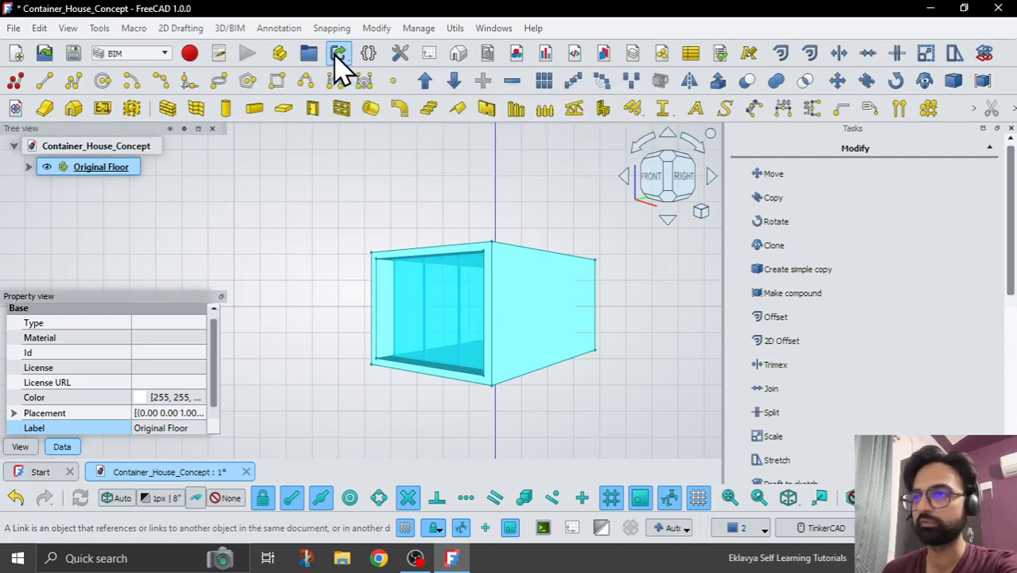
click(89, 234)
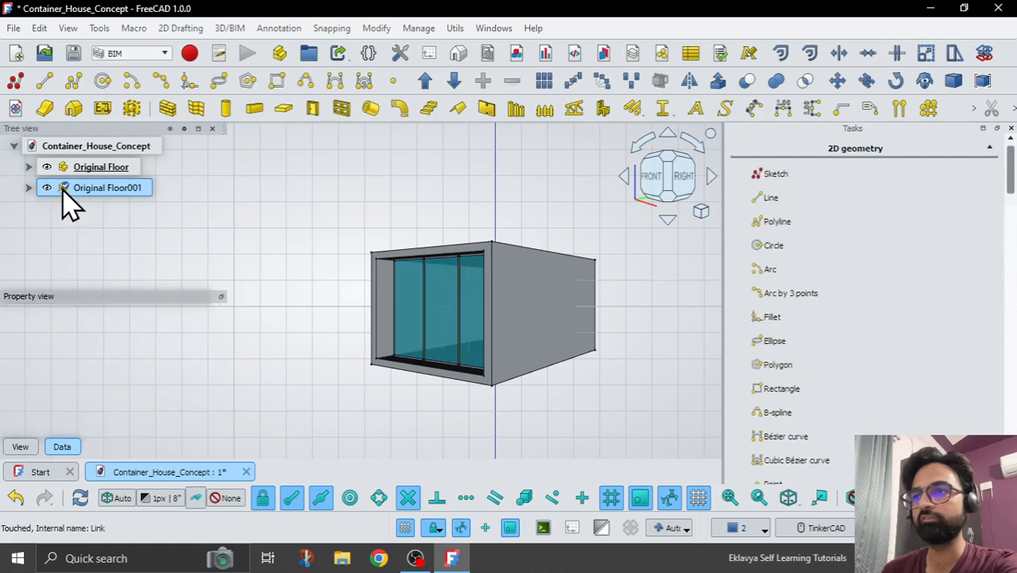
Set the Element Count of the new Original Floor link to 2.
click(63, 190)
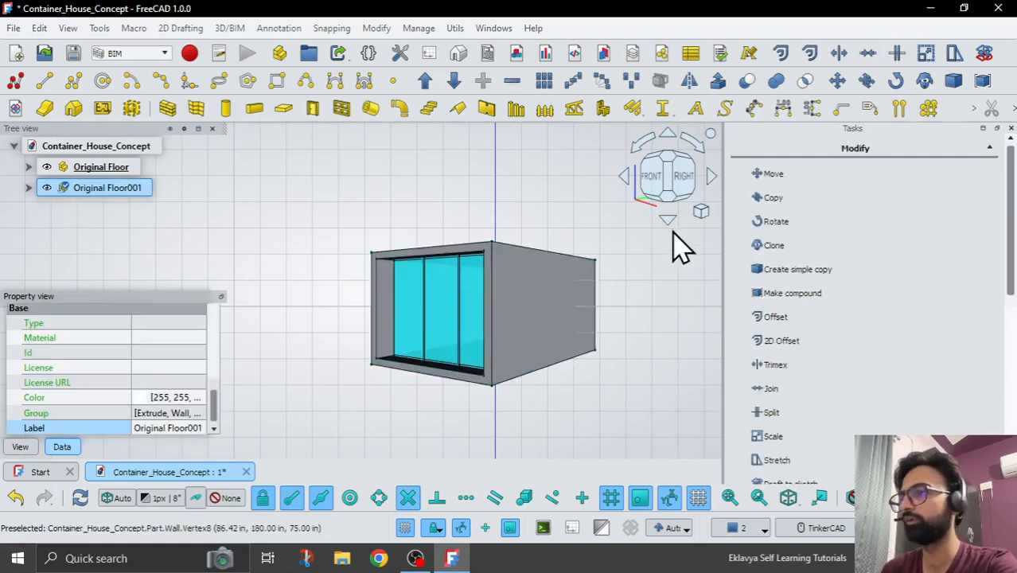
click(701, 212)
click(715, 223)
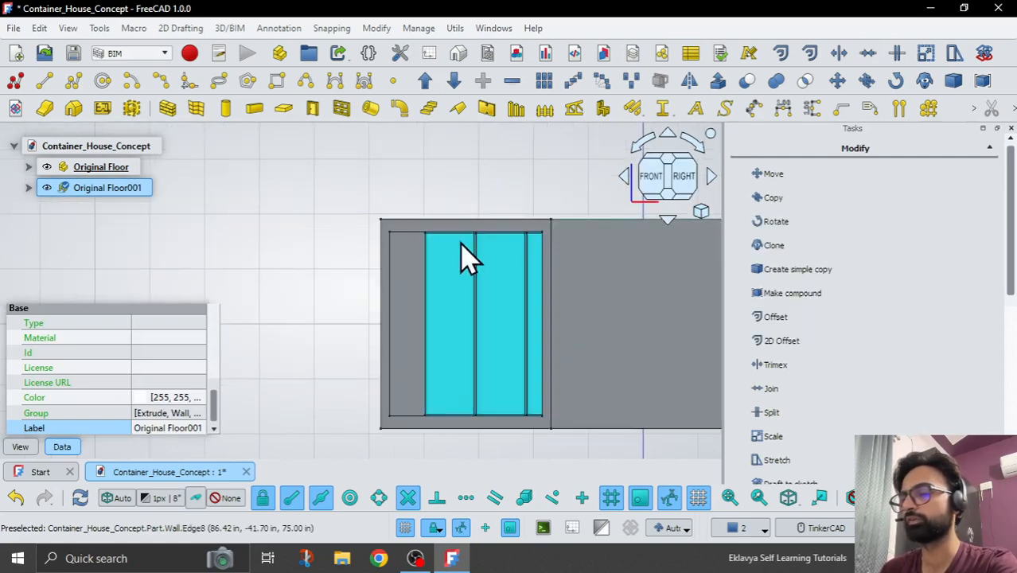
scroll(459, 243, down, 5)
right_drag(541, 334, 575, 338)
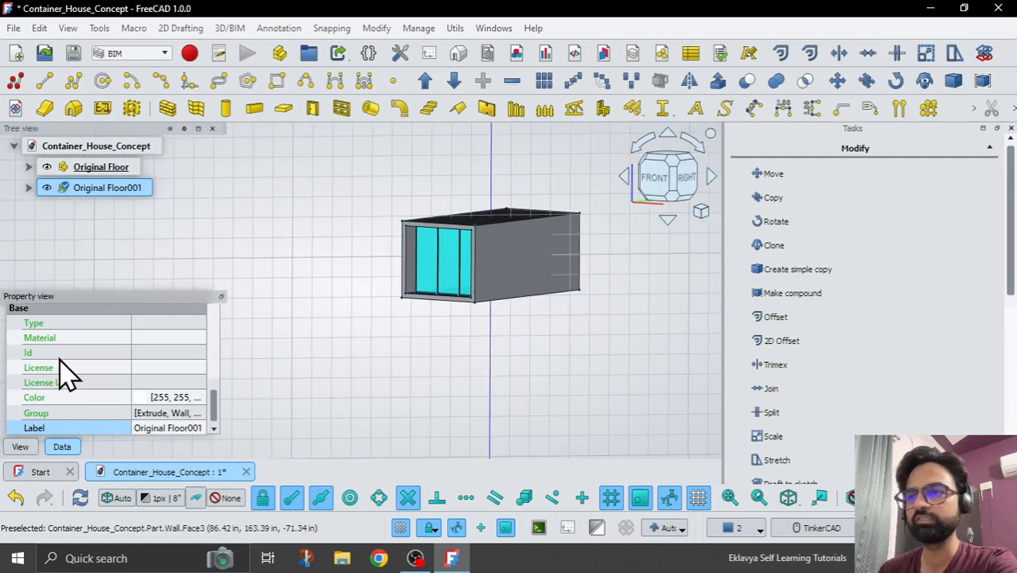
scroll(68, 374, up, 1)
scroll(64, 380, down, 1)
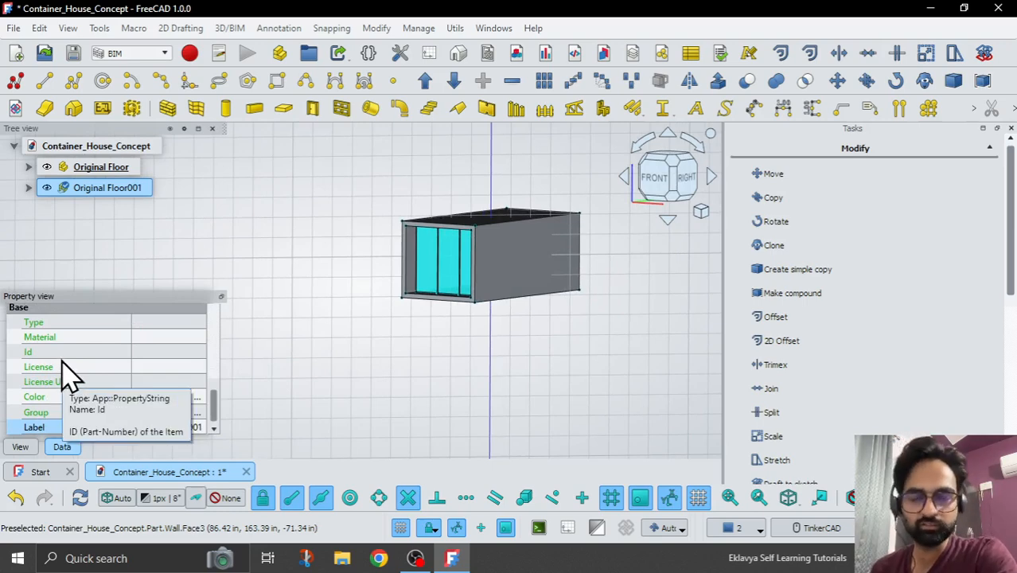
scroll(217, 397, up, 3)
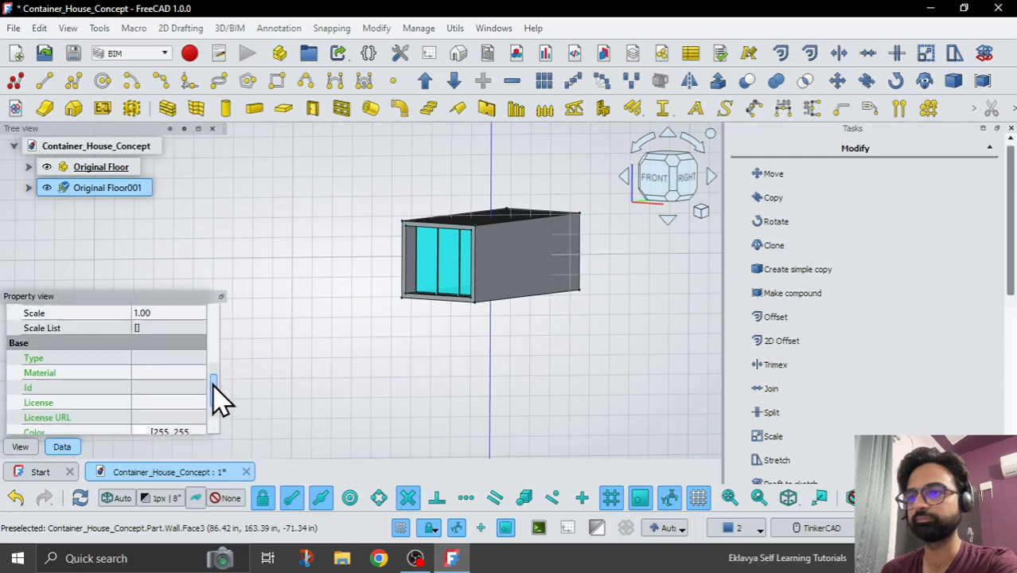
scroll(216, 350, up, 2)
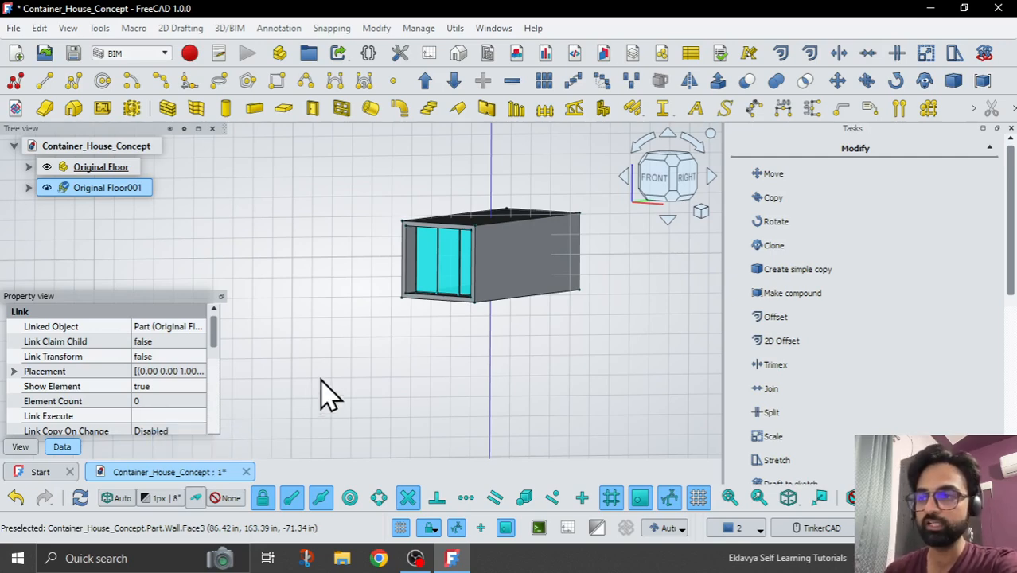
click(163, 401)
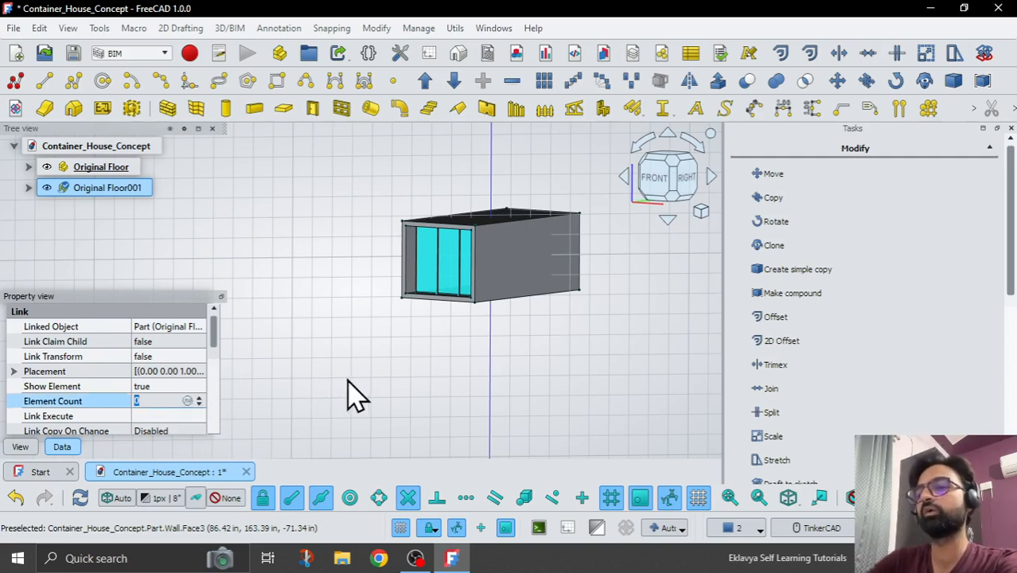
text(2)
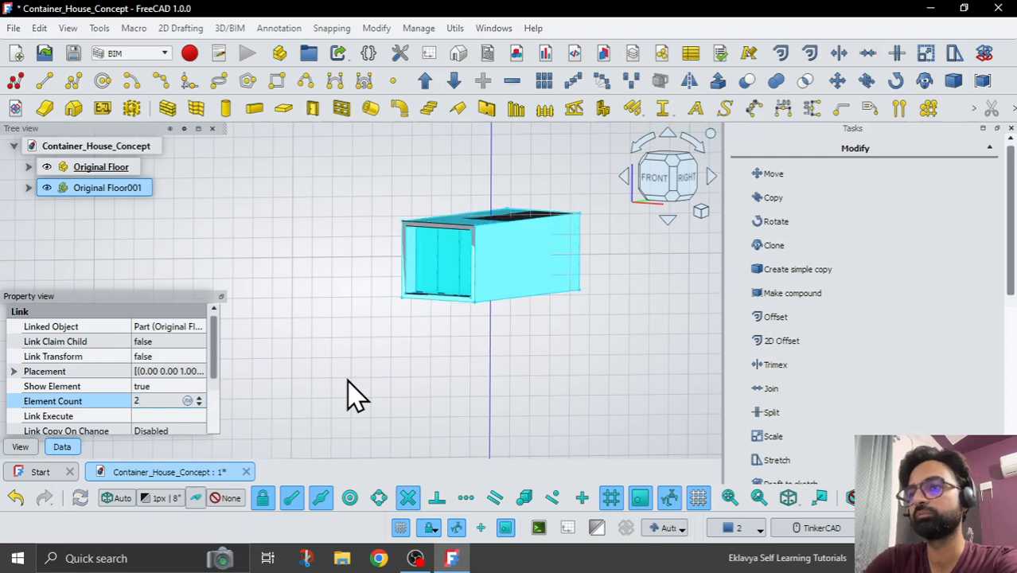
Expand the Original Floor link in the model tree and inspect its two link elements.
click(29, 188)
click(86, 207)
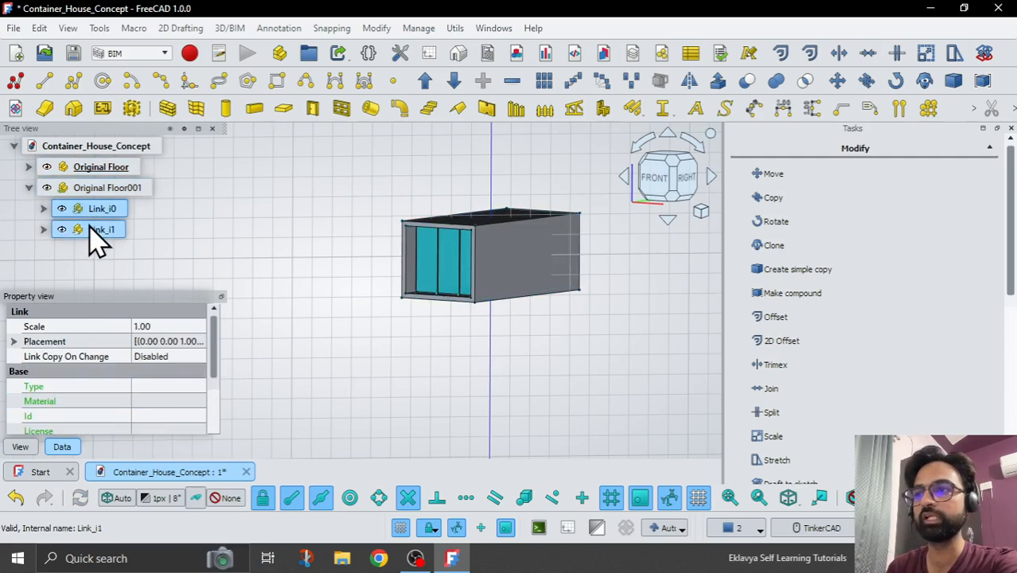
click(91, 226)
click(93, 210)
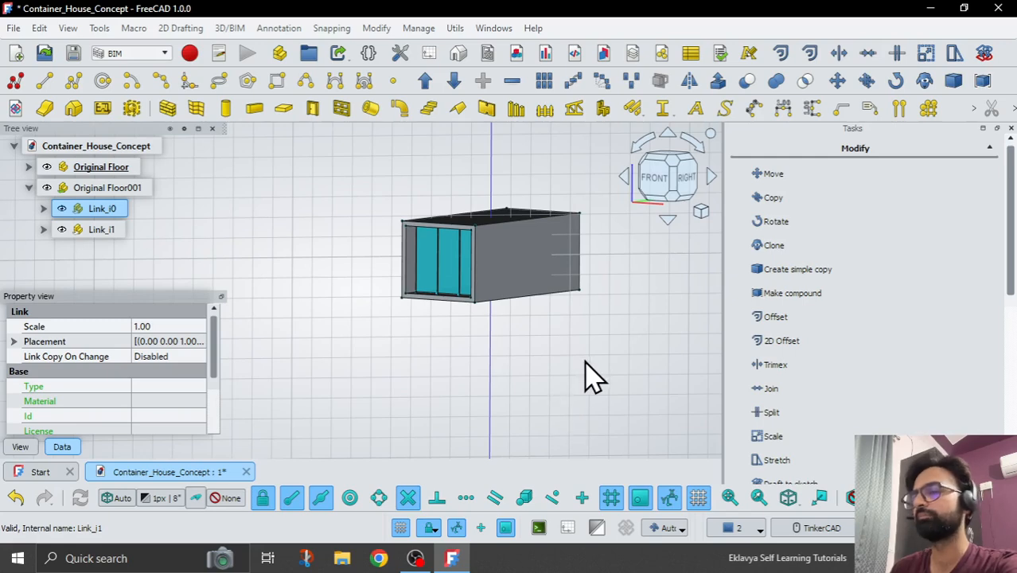
click(625, 330)
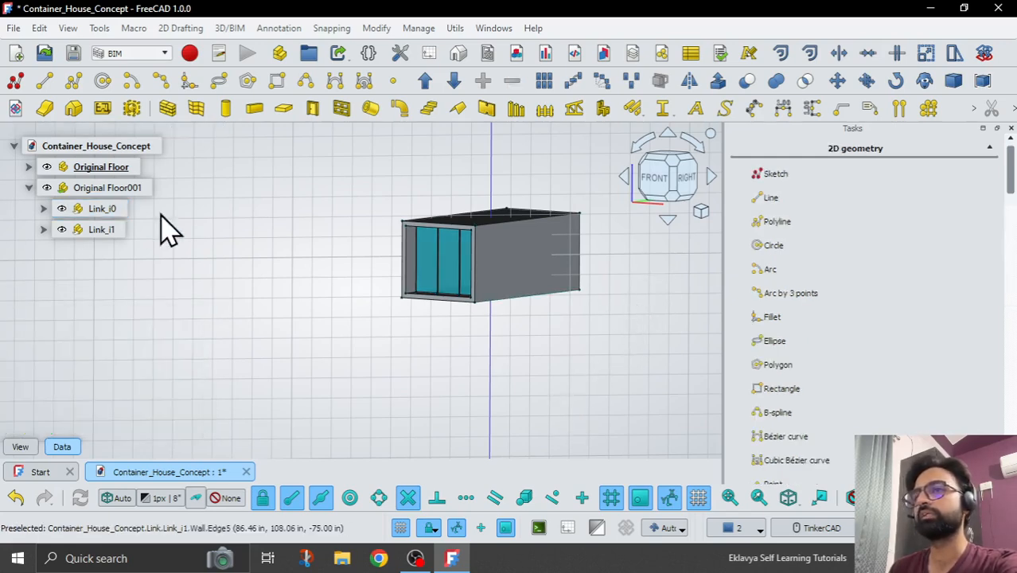
Look at the model from the front and switch the Draft grid off and on to realign it with that view.
click(661, 184)
click(698, 497)
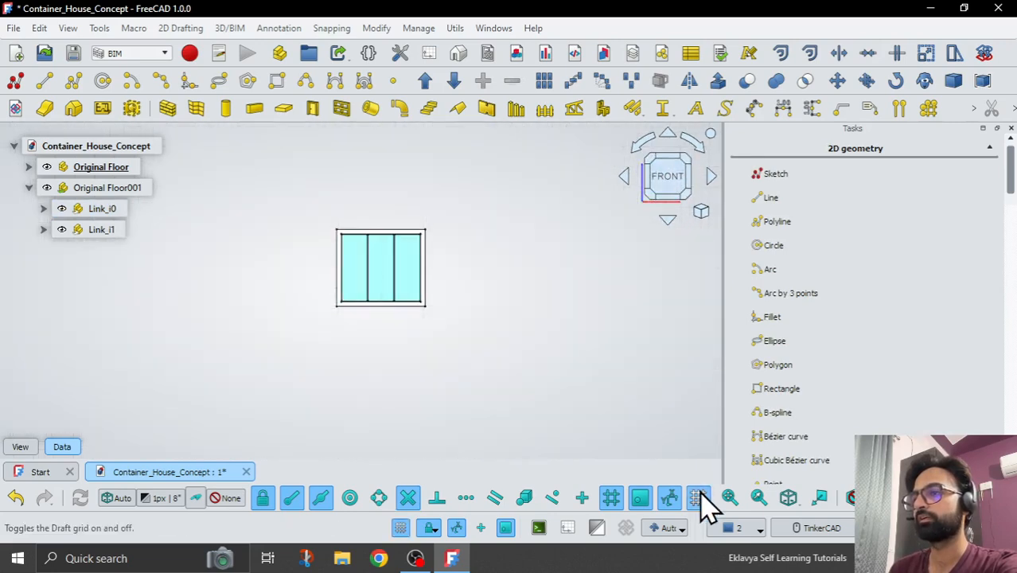
click(698, 497)
scroll(340, 298, up, 1)
scroll(333, 284, up, 1)
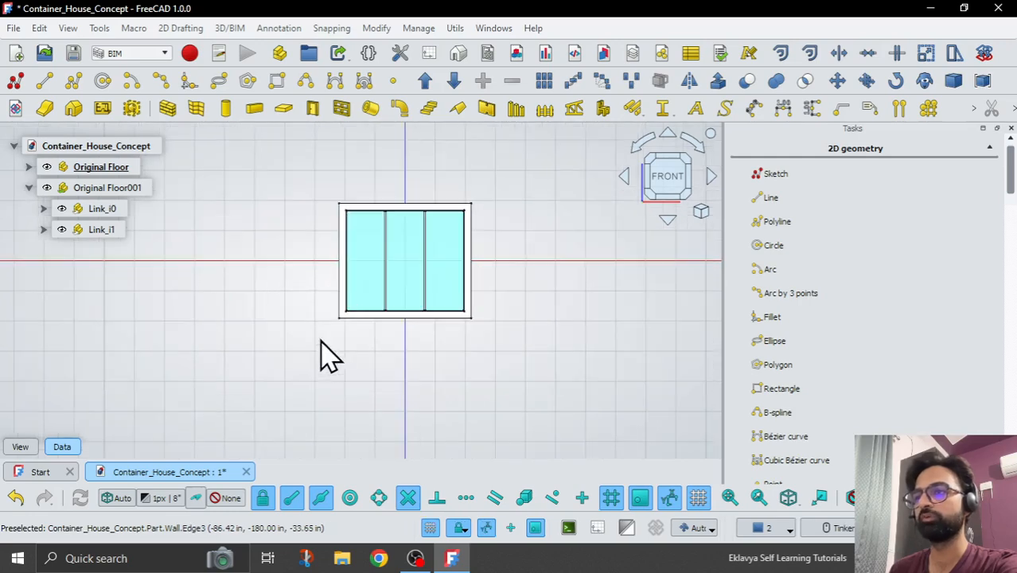
Move the first link element, Link_i0, about 29' 6" + 3/8" along the X axis, away from the original container.
click(64, 234)
ctrl+click(87, 210)
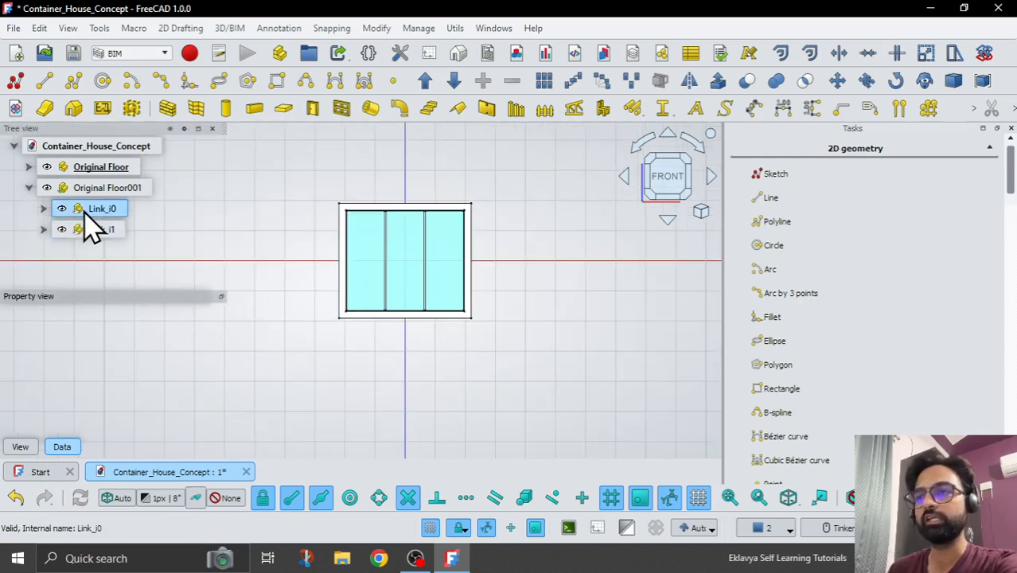
click(86, 210)
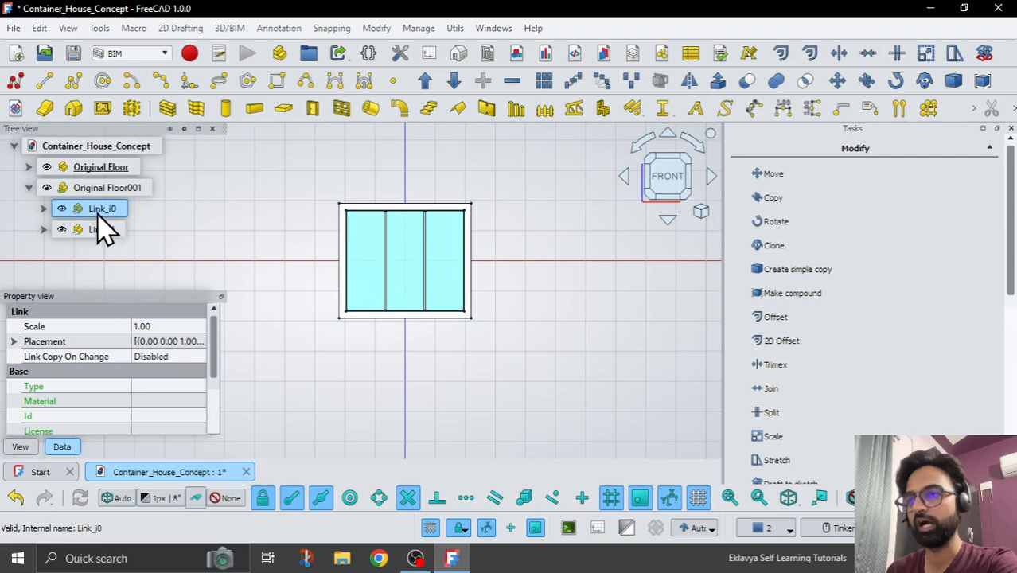
click(837, 81)
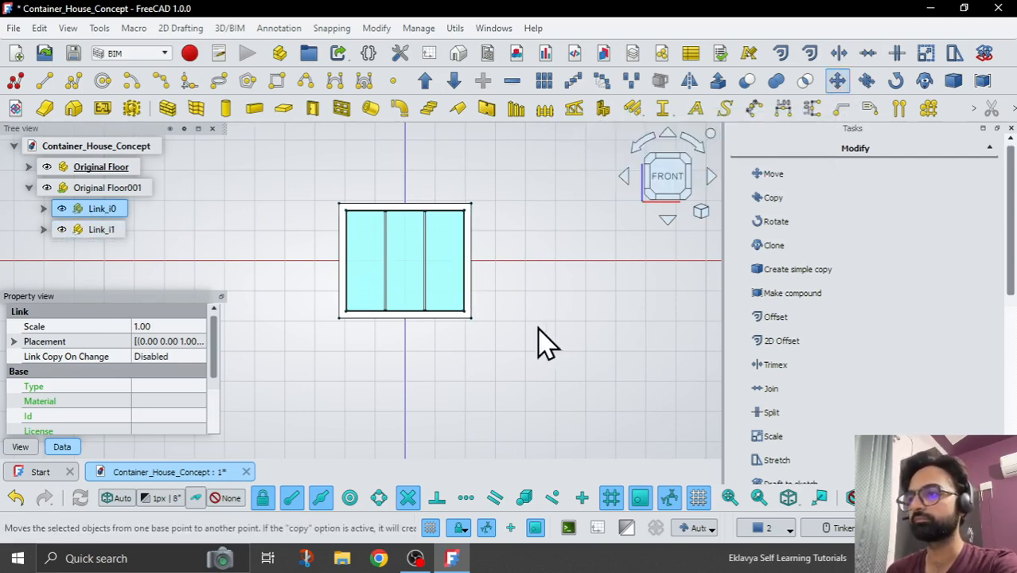
scroll(469, 318, up, 5)
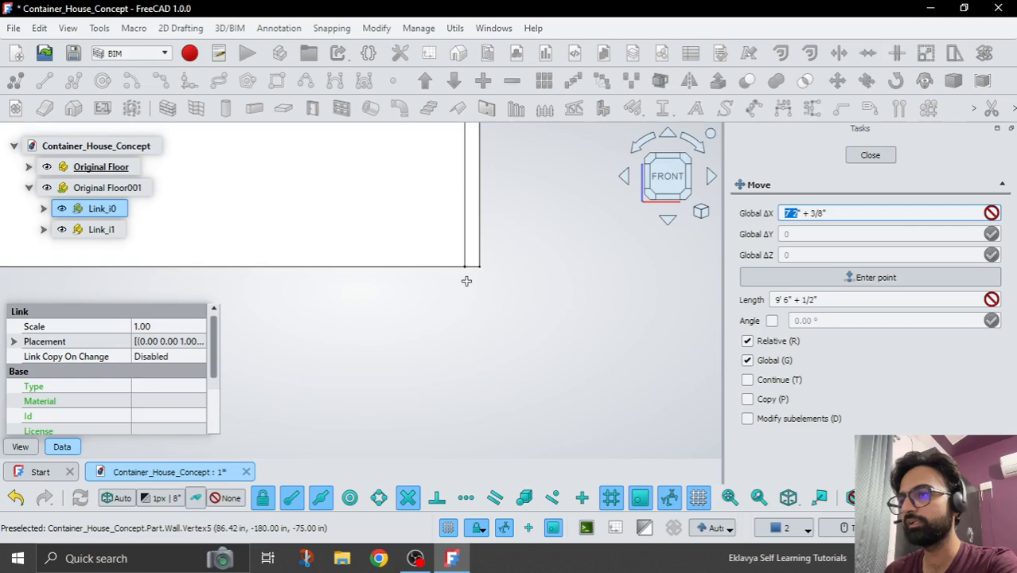
scroll(466, 280, up, 2)
scroll(393, 319, down, 6)
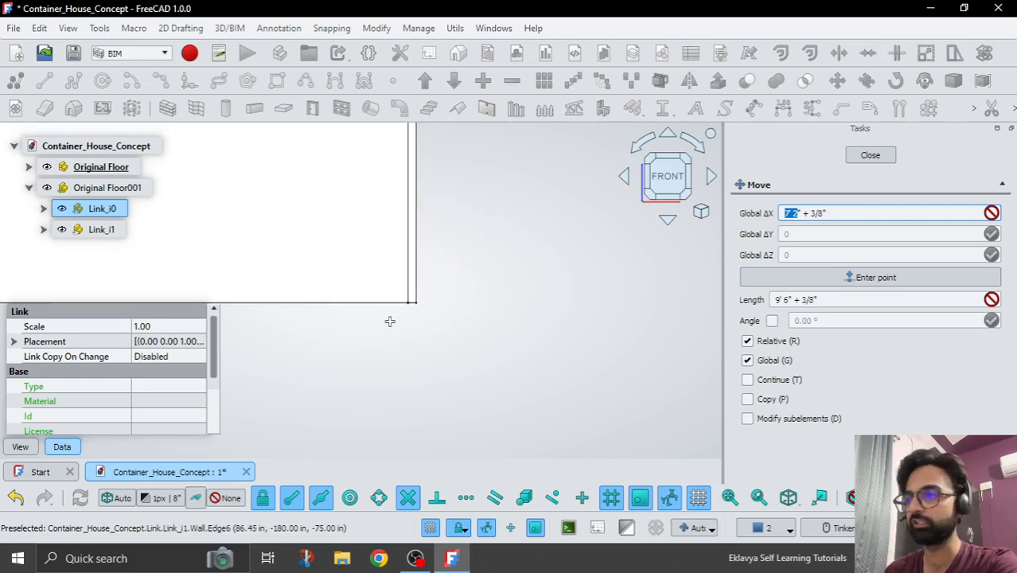
scroll(407, 329, down, 1)
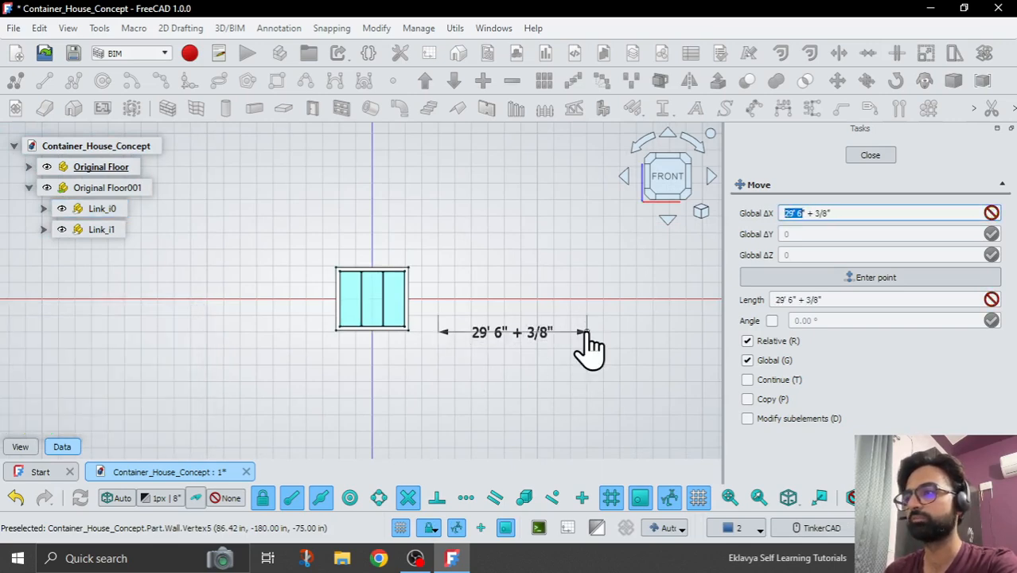
click(587, 334)
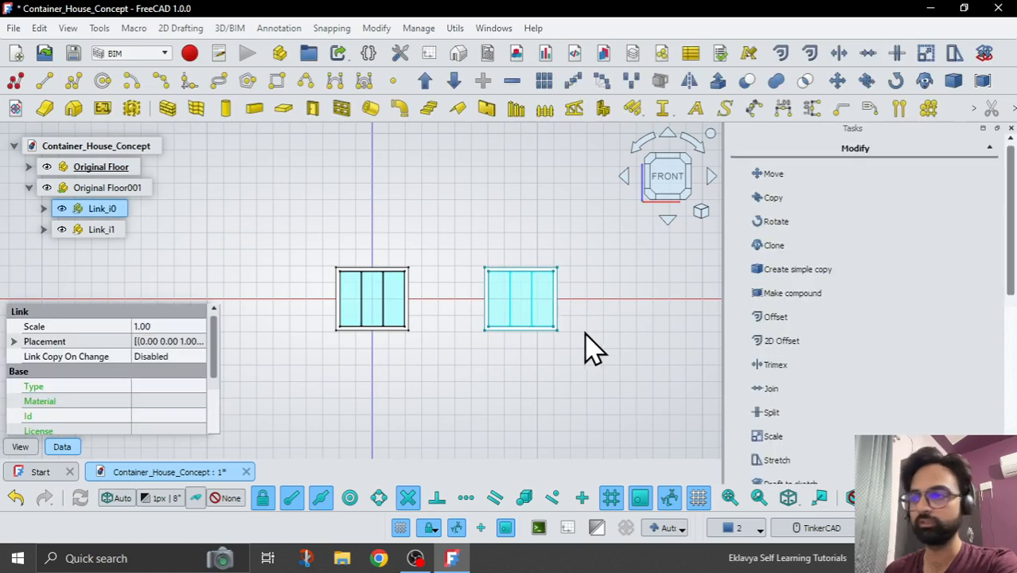
Try to move Link_i0 from its lower-right front corner onto the upper-right front corner of the original container.
click(761, 175)
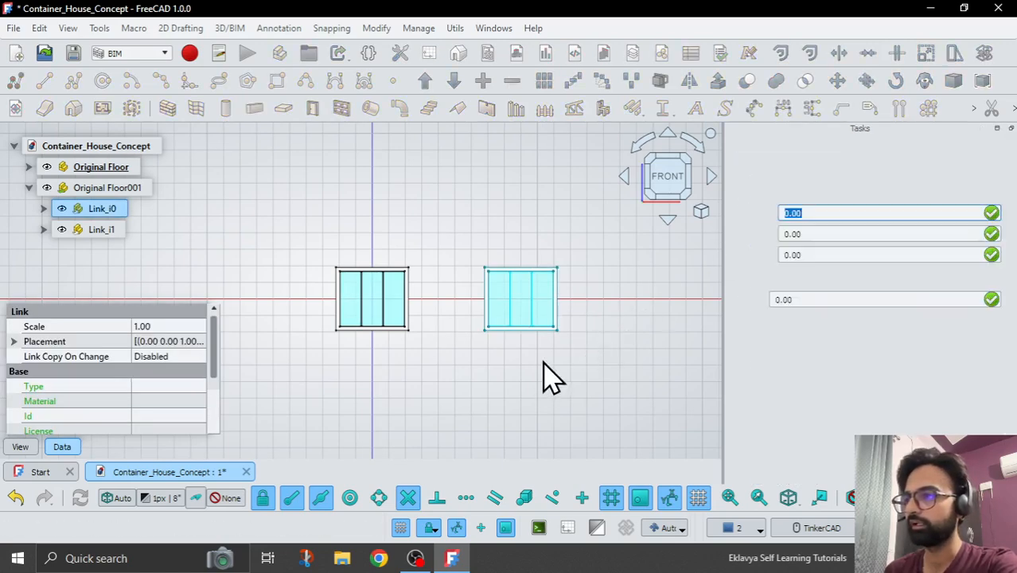
scroll(551, 362, up, 5)
scroll(598, 256, up, 3)
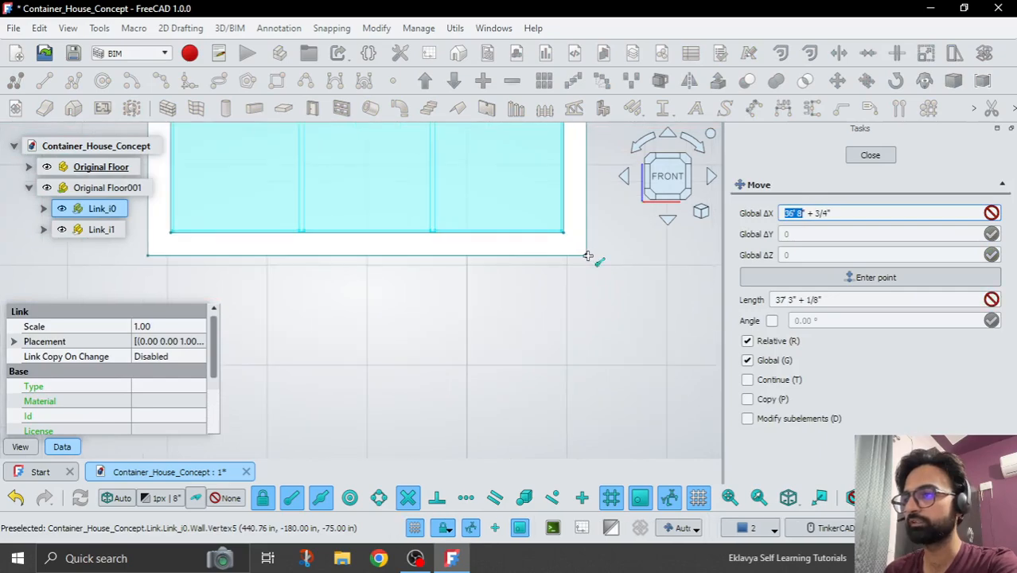
click(588, 255)
scroll(624, 297, down, 12)
scroll(581, 301, up, 6)
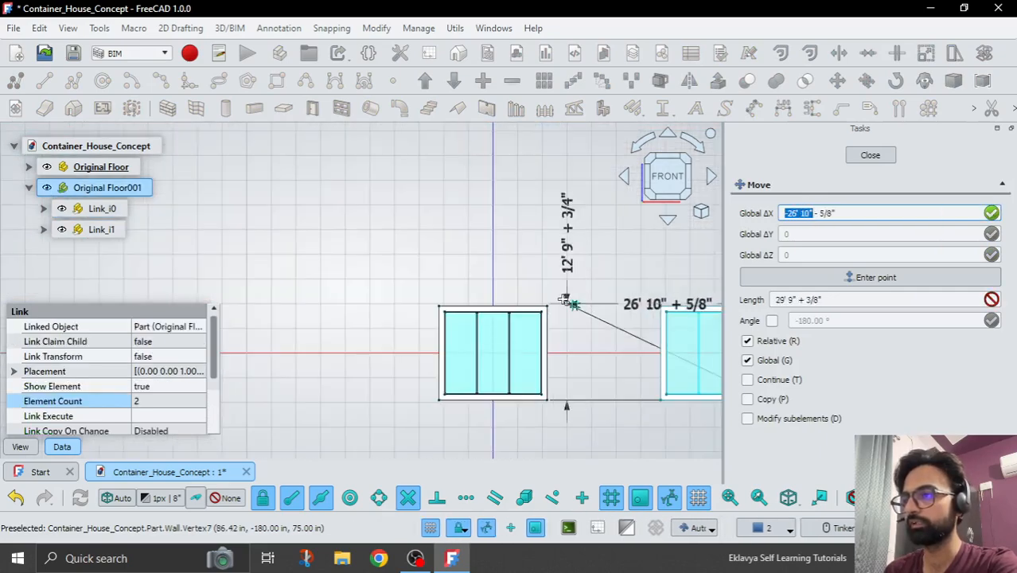
scroll(561, 301, up, 5)
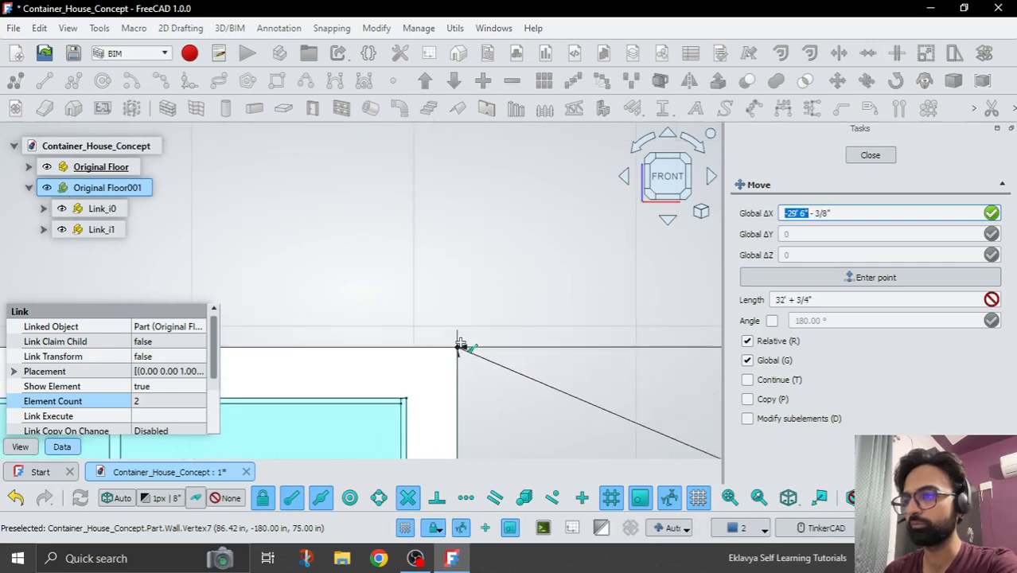
scroll(448, 356, up, 4)
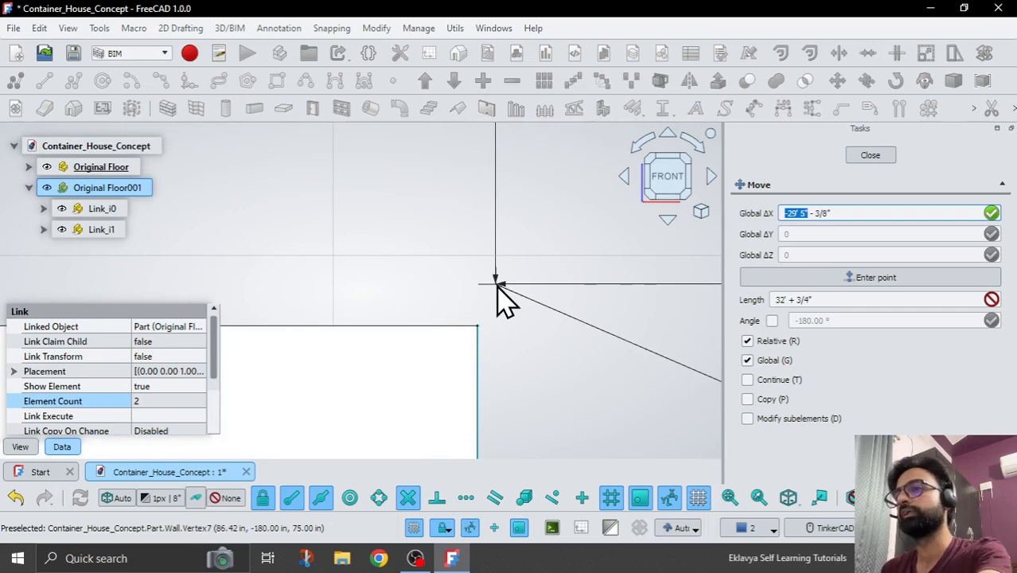
click(497, 286)
scroll(498, 300, down, 8)
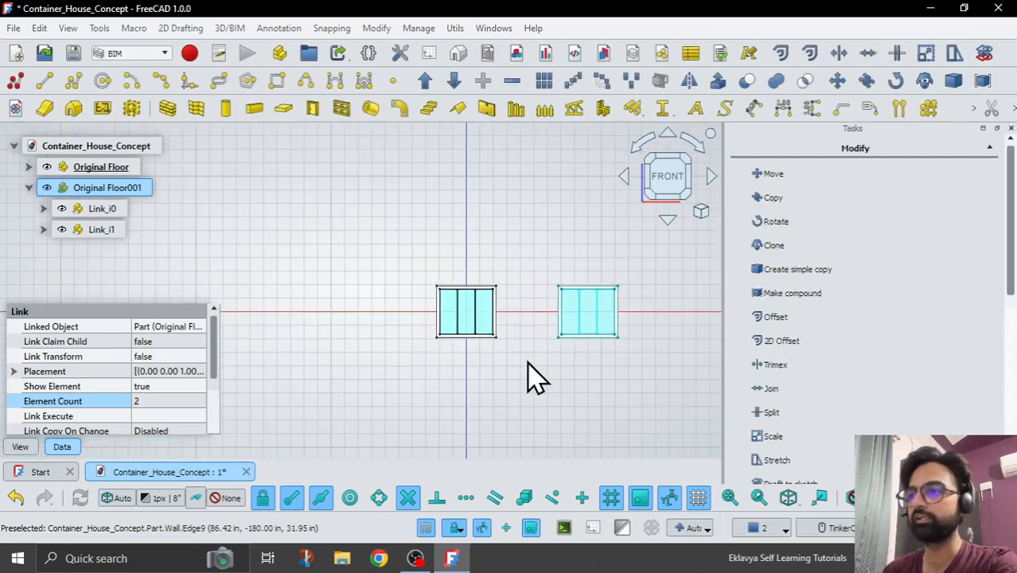
Move the second link element, Link_i1, in the negative X direction, clear of the original container.
click(103, 229)
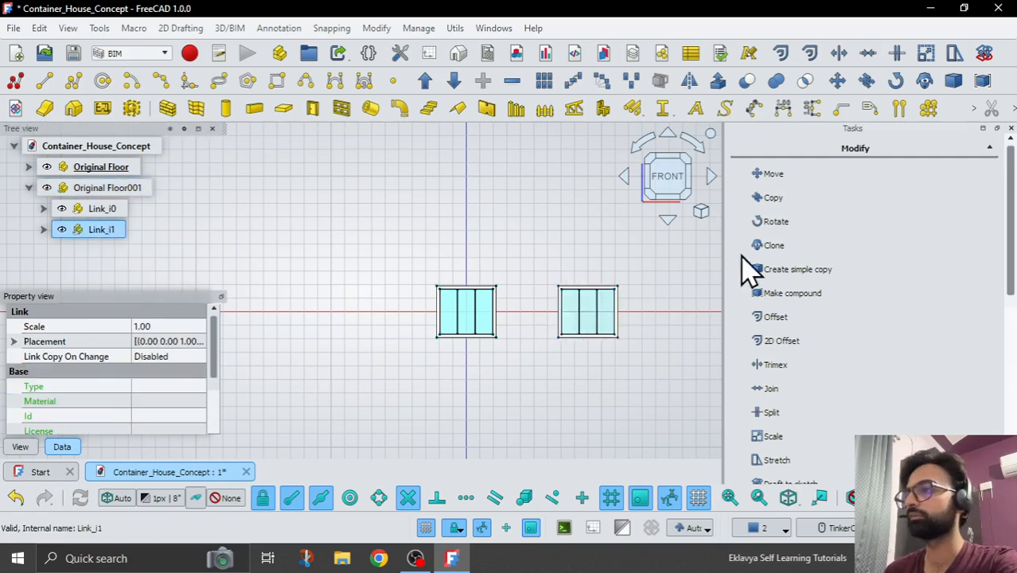
click(771, 179)
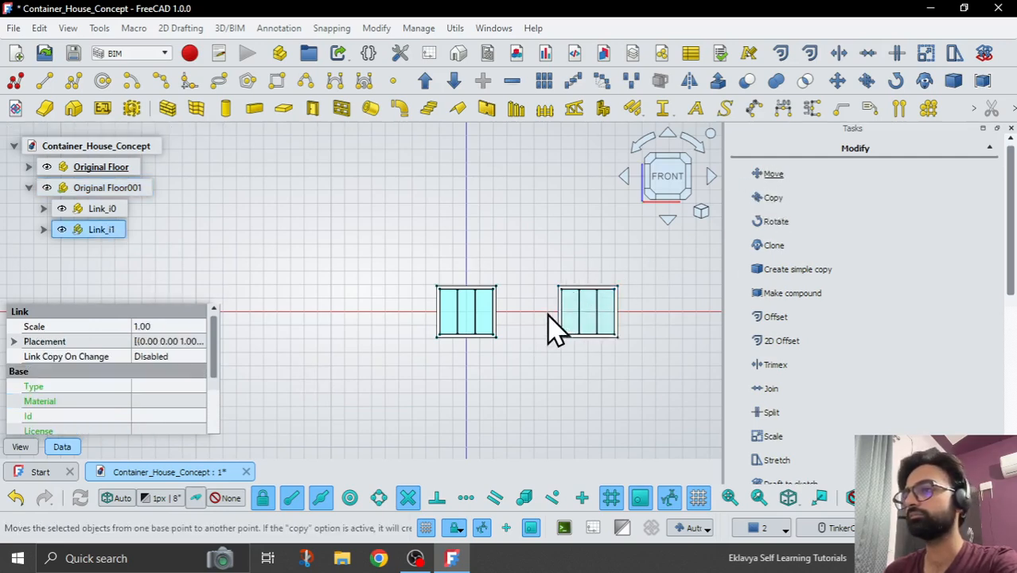
click(499, 337)
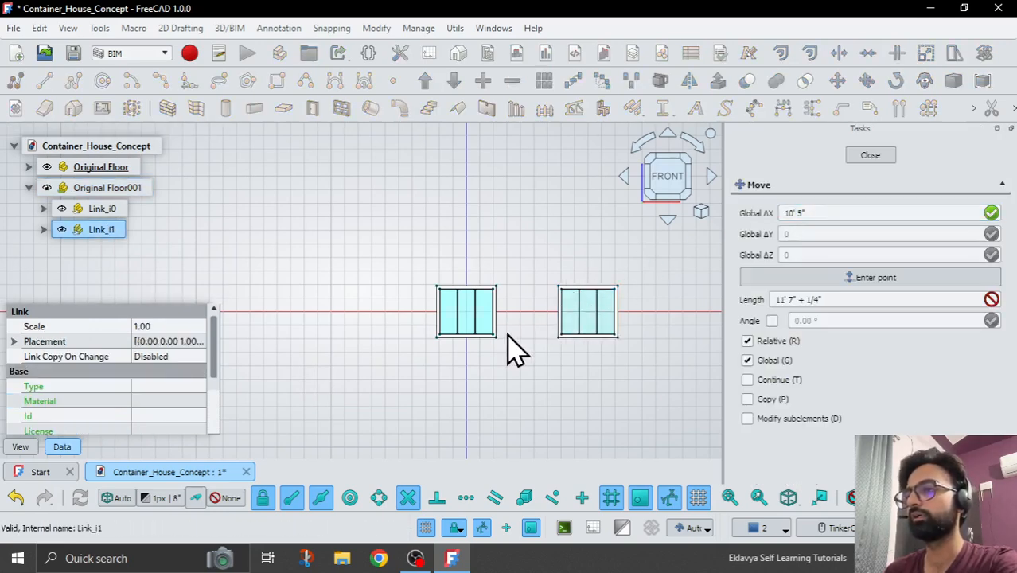
click(357, 340)
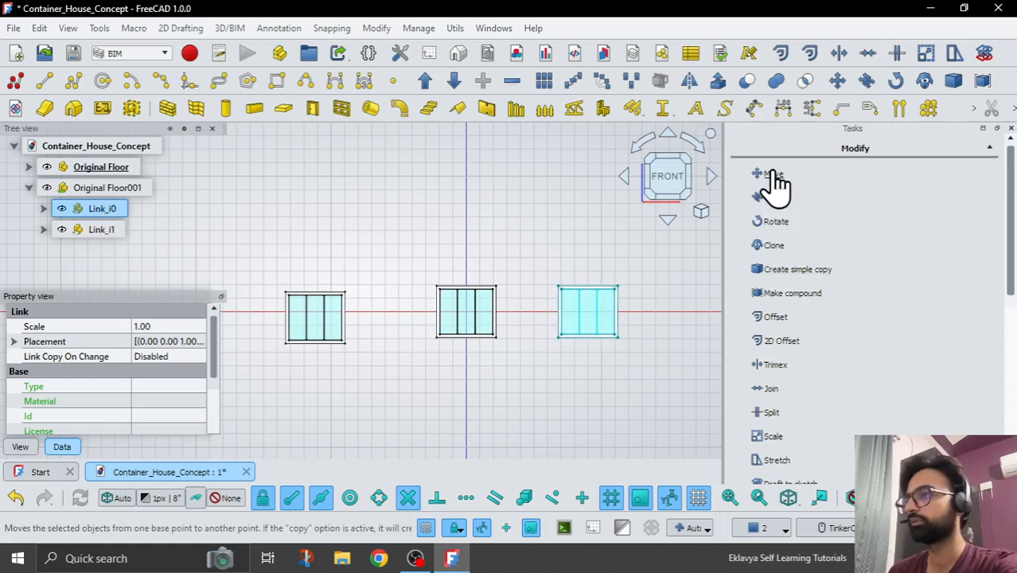
Stack Link_i0 on the original container by moving its lower-right front corner to the original's upper-right front corner.
key(m)
key(v)
scroll(629, 332, up, 10)
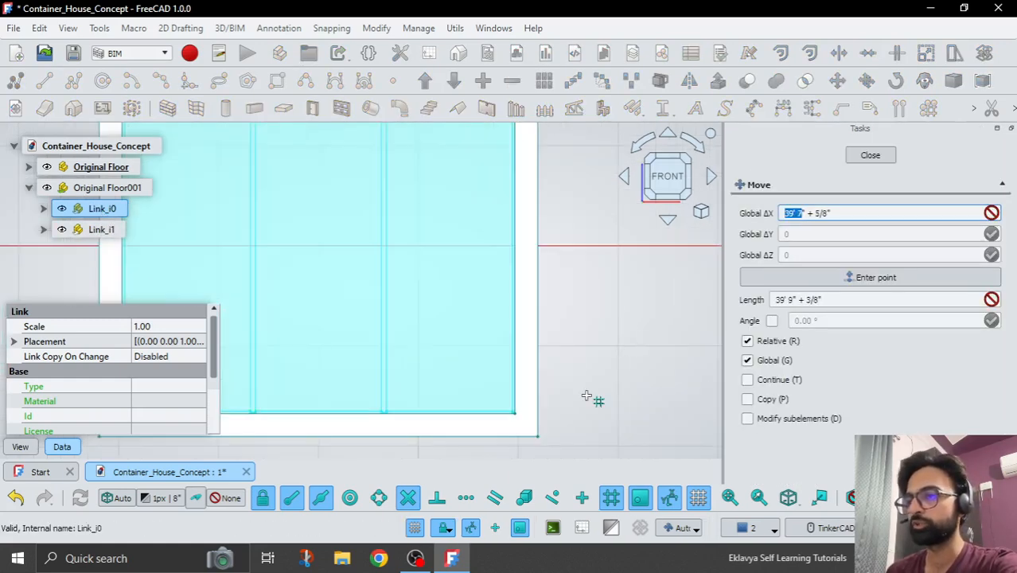
click(541, 437)
scroll(540, 437, down, 6)
scroll(473, 359, up, 6)
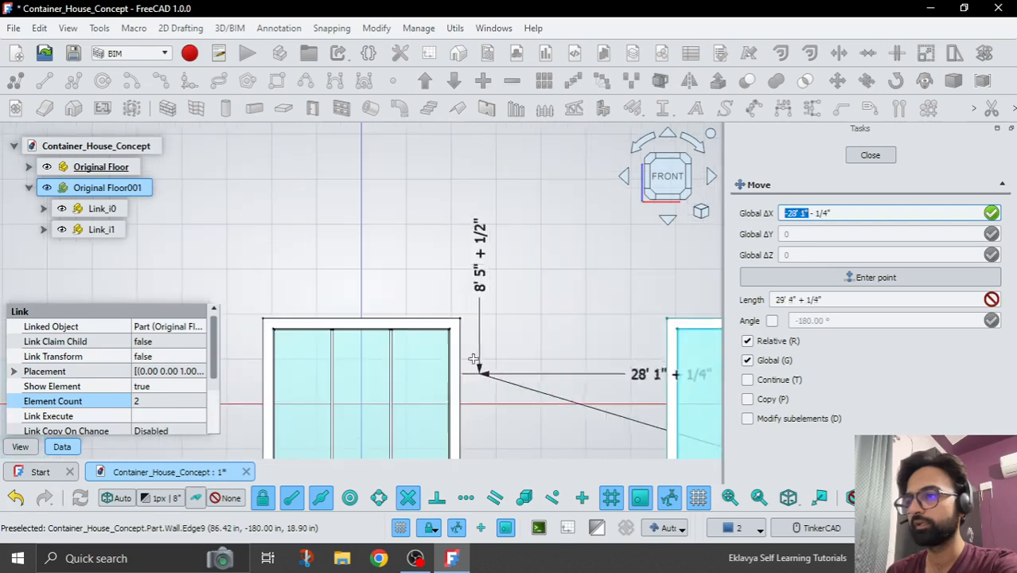
scroll(470, 346, up, 4)
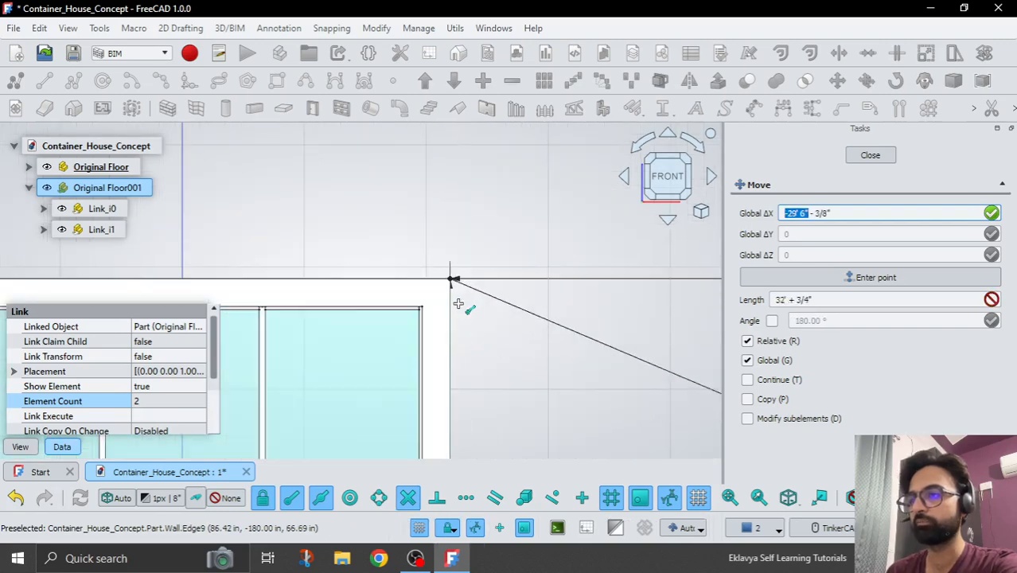
click(465, 318)
scroll(503, 318, down, 3)
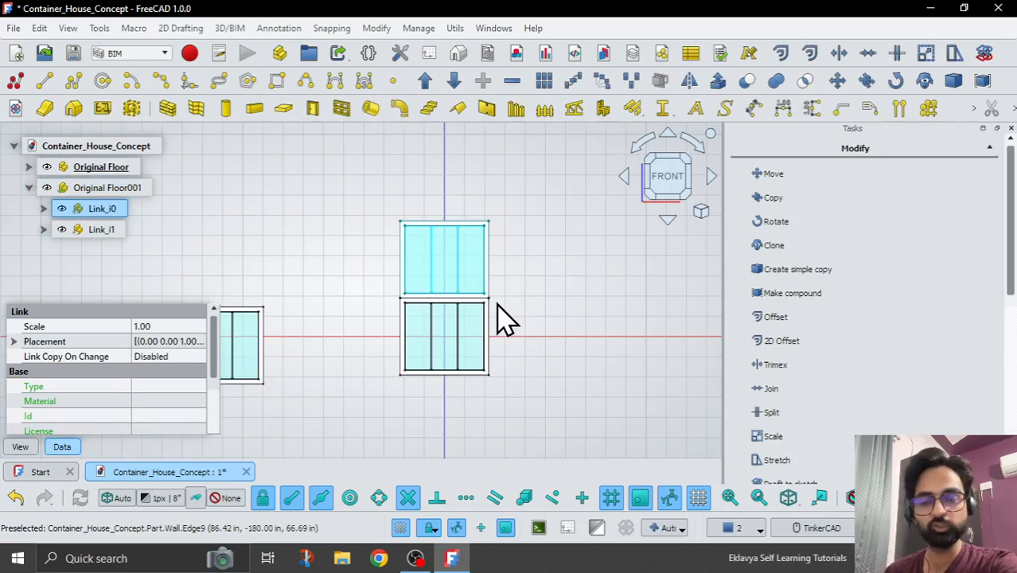
click(568, 419)
Stack Link_i1 on Link_i0 by moving its lower-right front corner to the upper-right front corner of Link_i0.
click(104, 231)
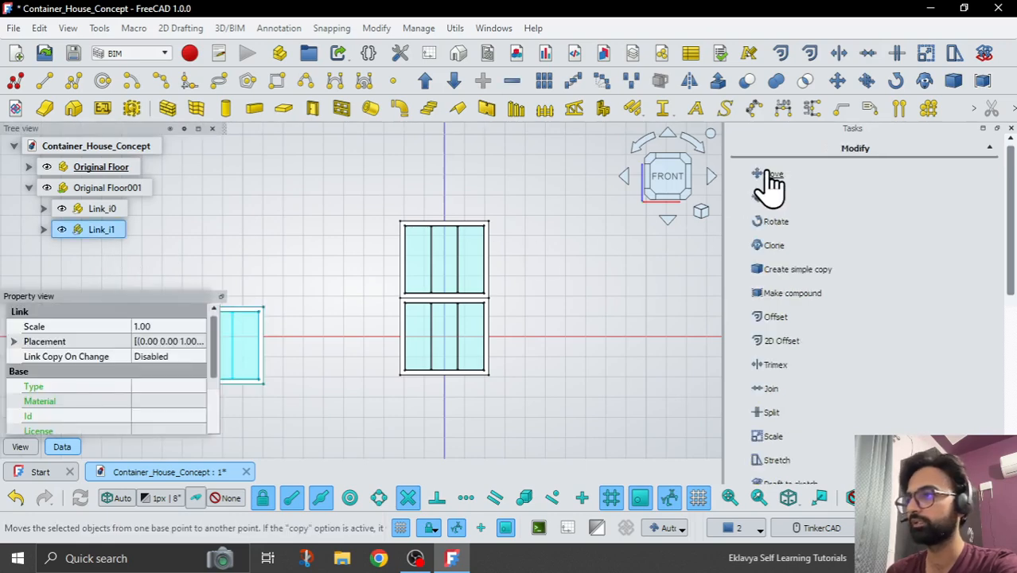
click(768, 174)
scroll(649, 271, down, 2)
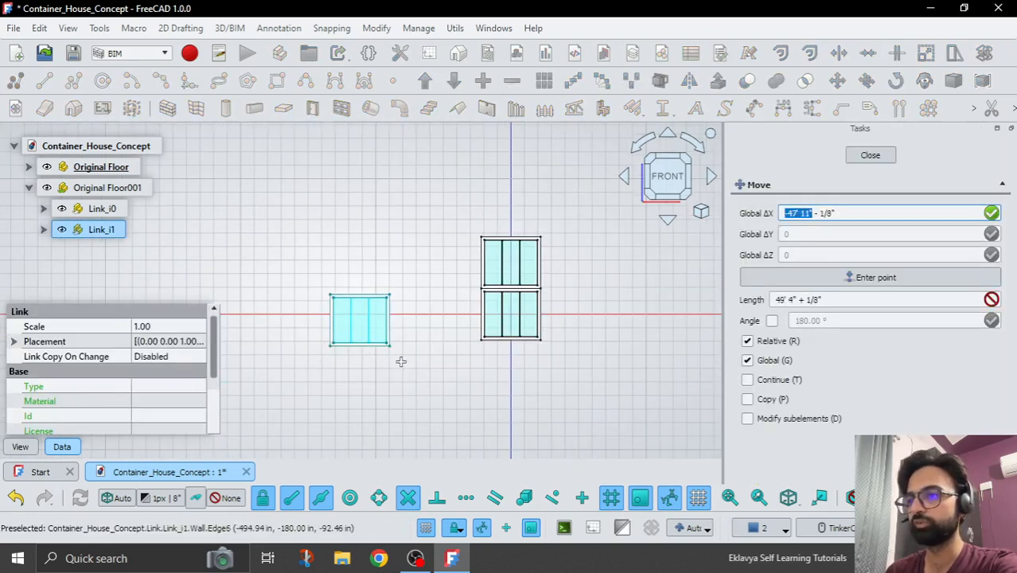
scroll(402, 356, up, 6)
click(319, 358)
scroll(313, 374, down, 4)
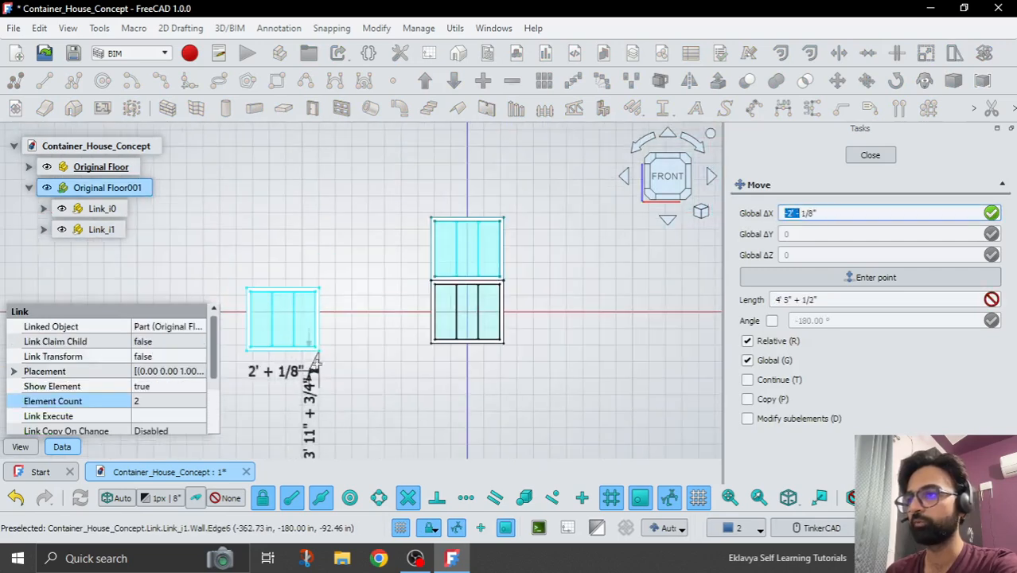
scroll(495, 200, up, 3)
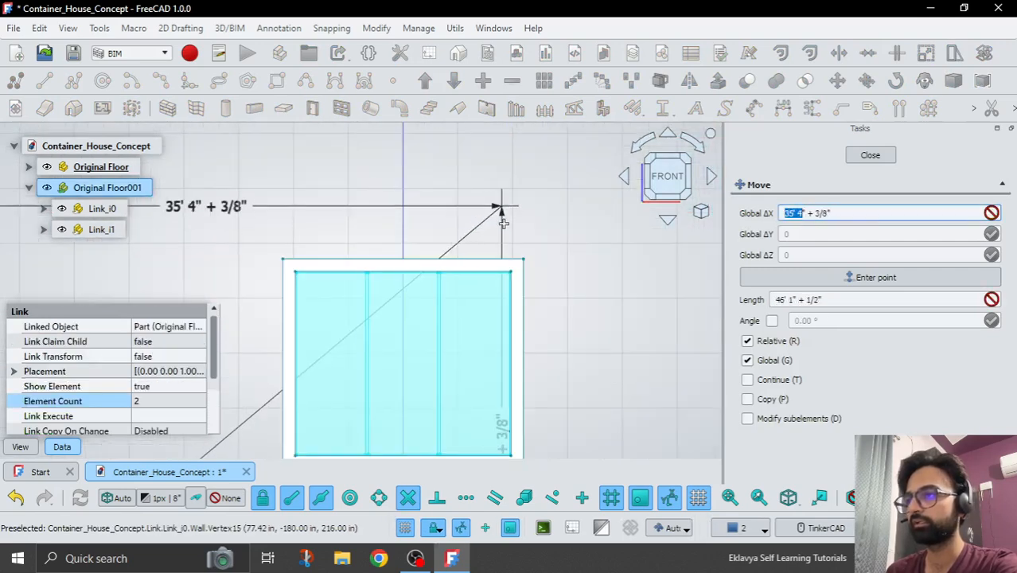
click(519, 264)
scroll(517, 263, down, 4)
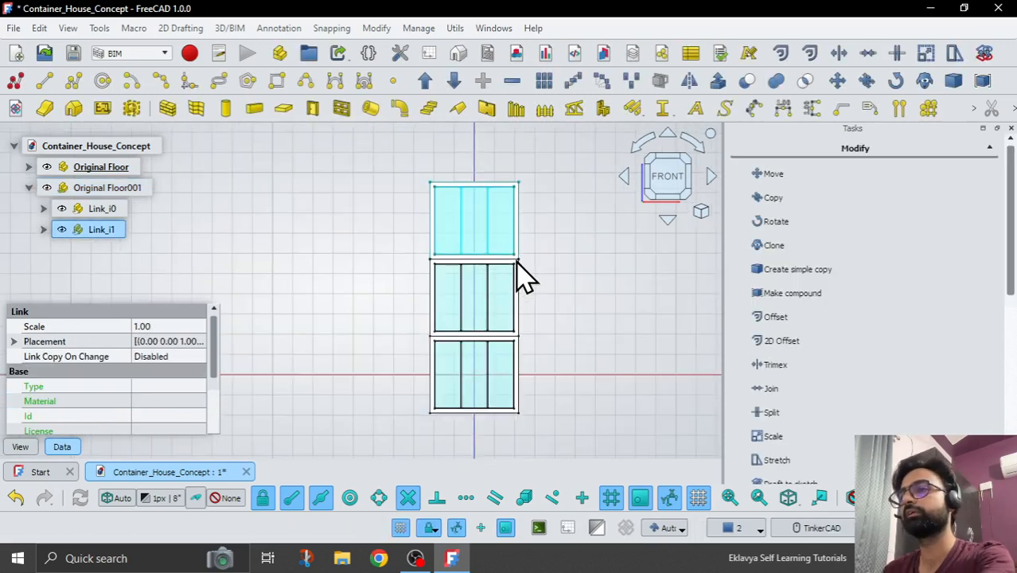
Rotate the middle container, Link_i0, by setting its placement angle to 35°.
right_drag(588, 295, 537, 304)
click(397, 291)
scroll(397, 291, down, 1)
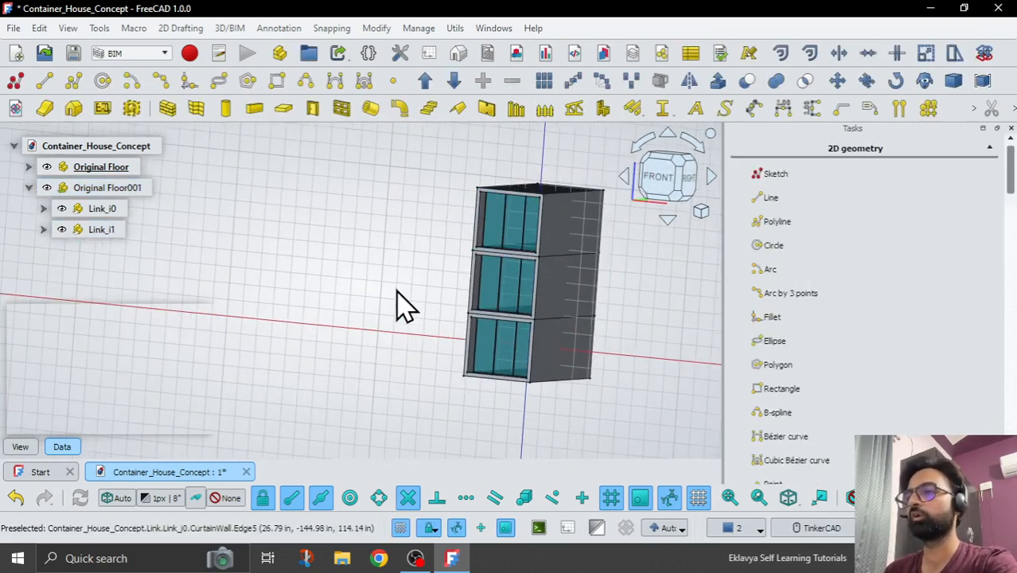
right_drag(402, 304, 437, 379)
scroll(602, 279, up, 2)
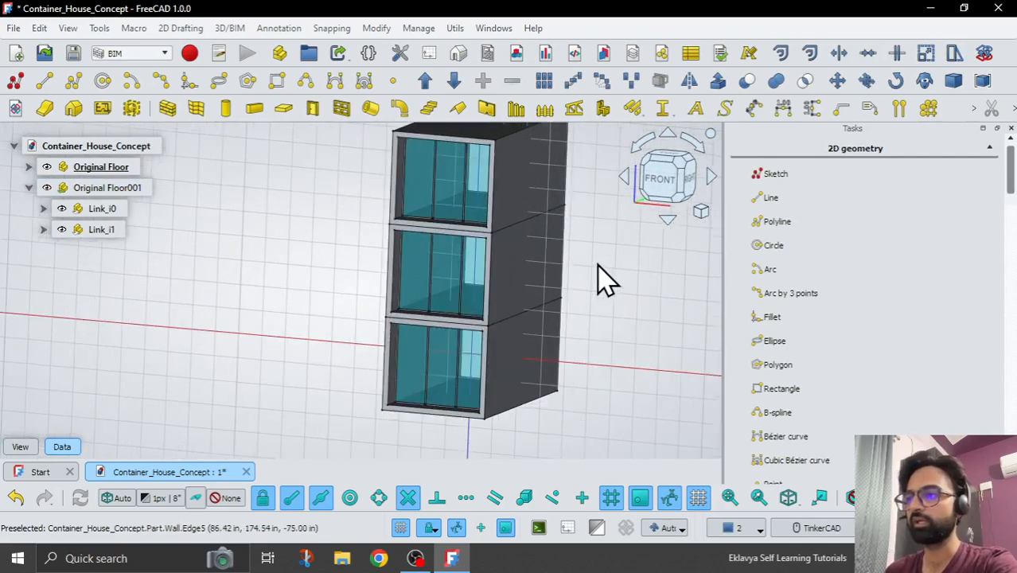
right_drag(340, 359, 511, 209)
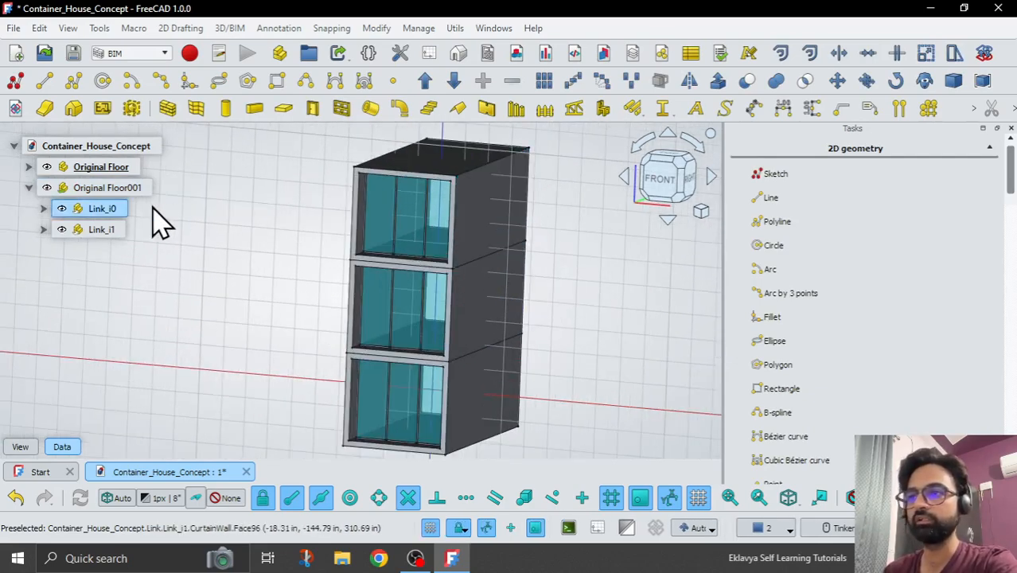
click(103, 210)
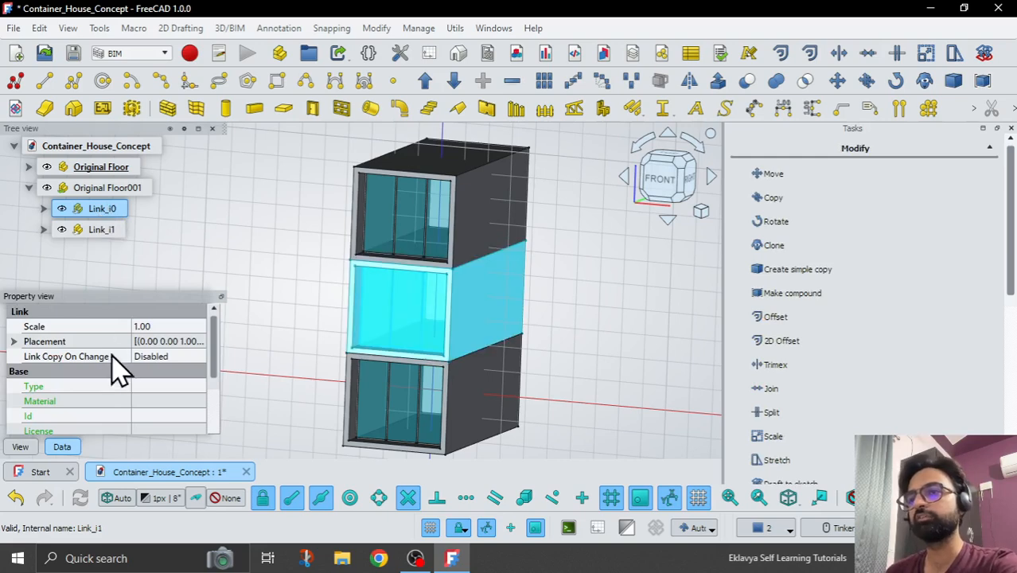
click(14, 341)
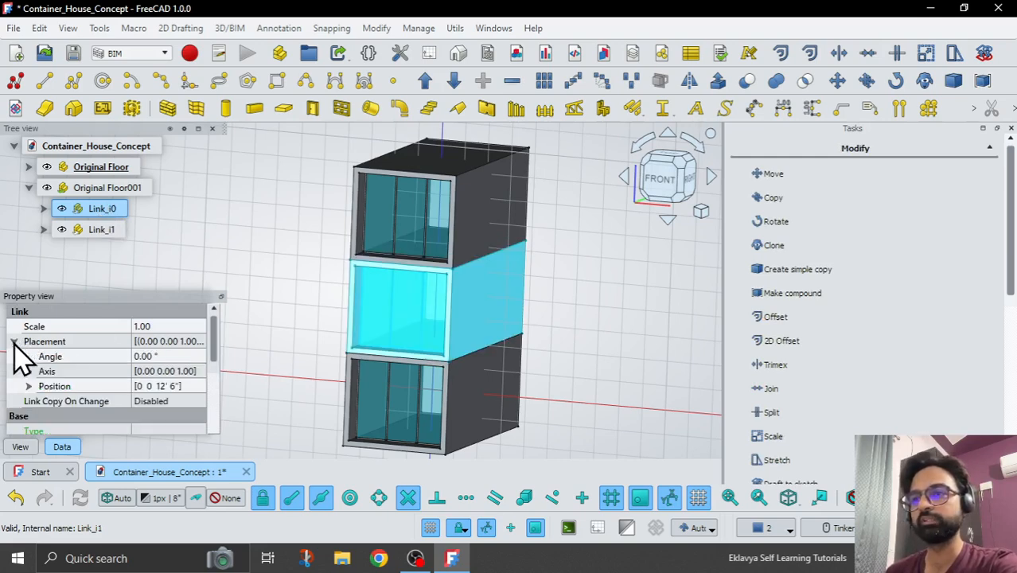
click(175, 357)
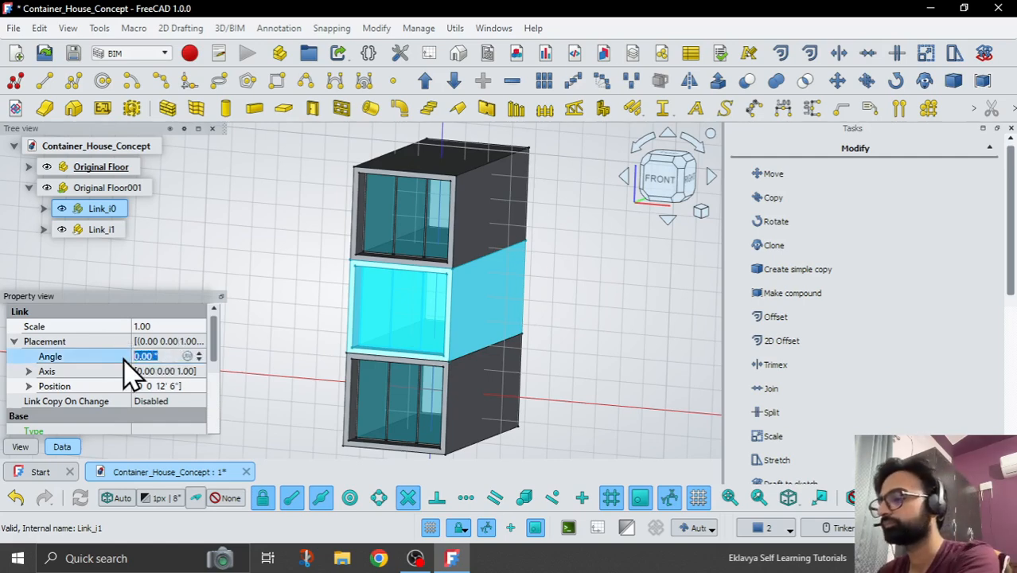
text(35)
key(Return)
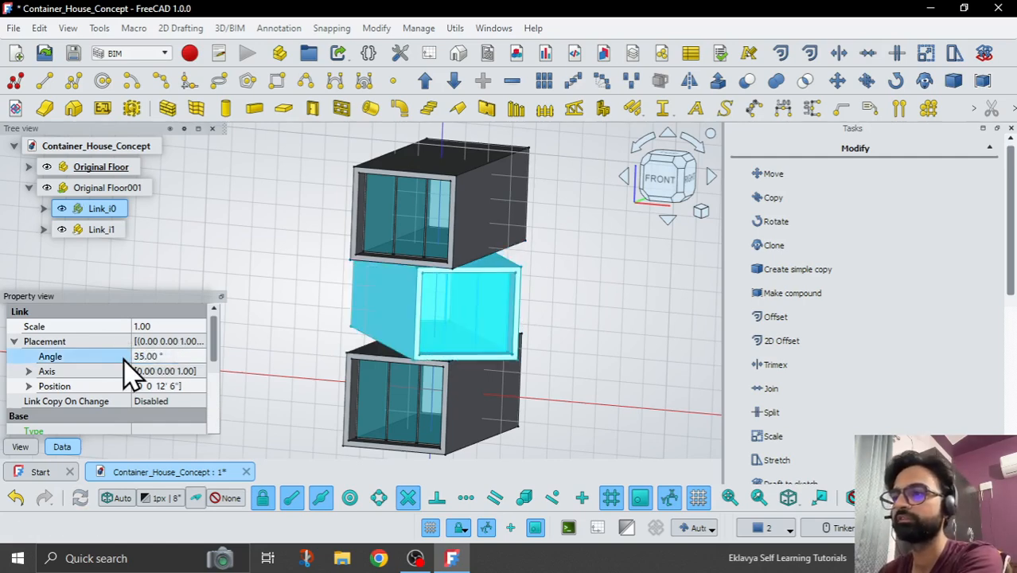
click(295, 292)
Rotate the uppermost container, Link_i1, by setting its placement angle to 75°.
click(97, 229)
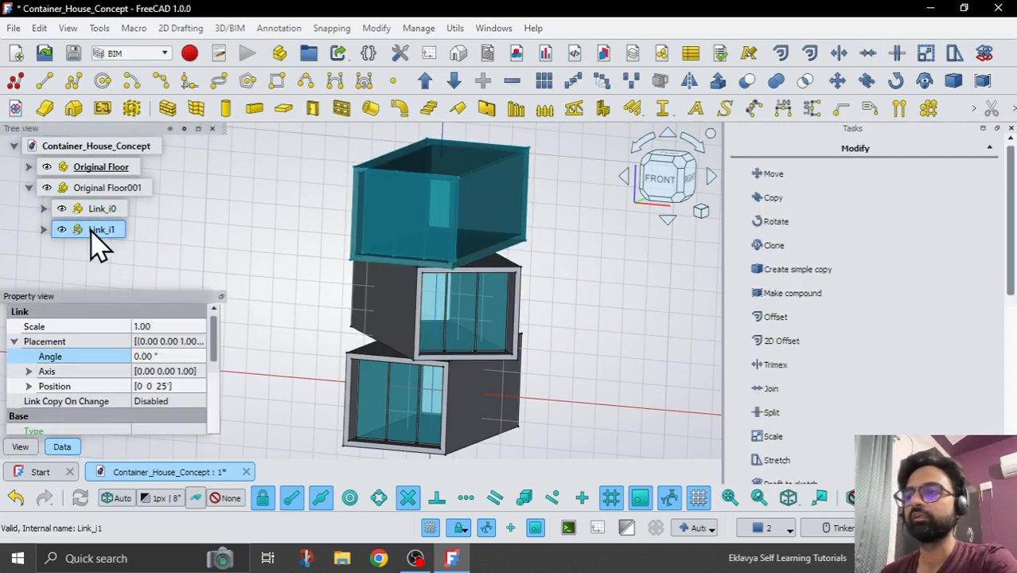
click(166, 356)
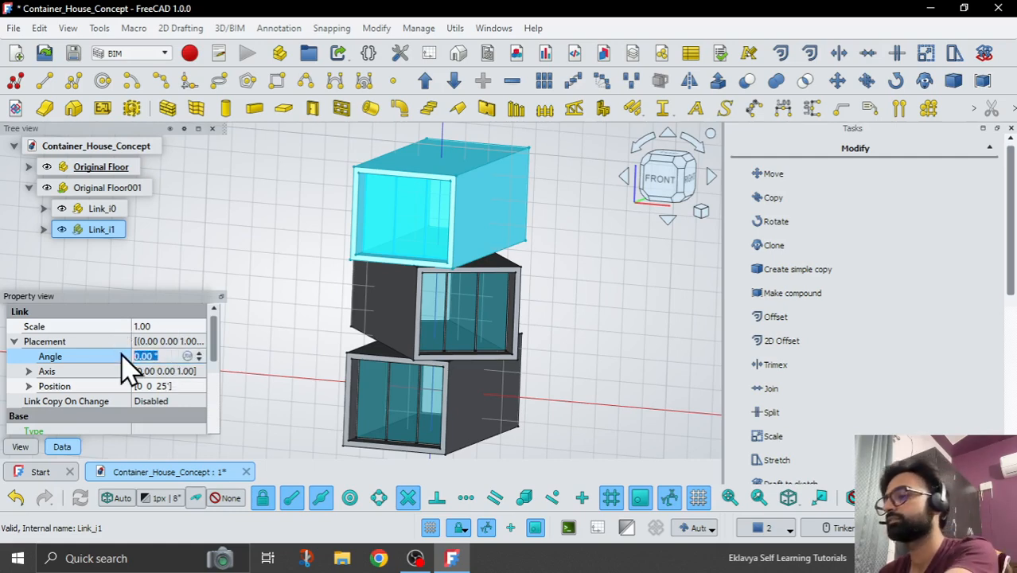
text(75)
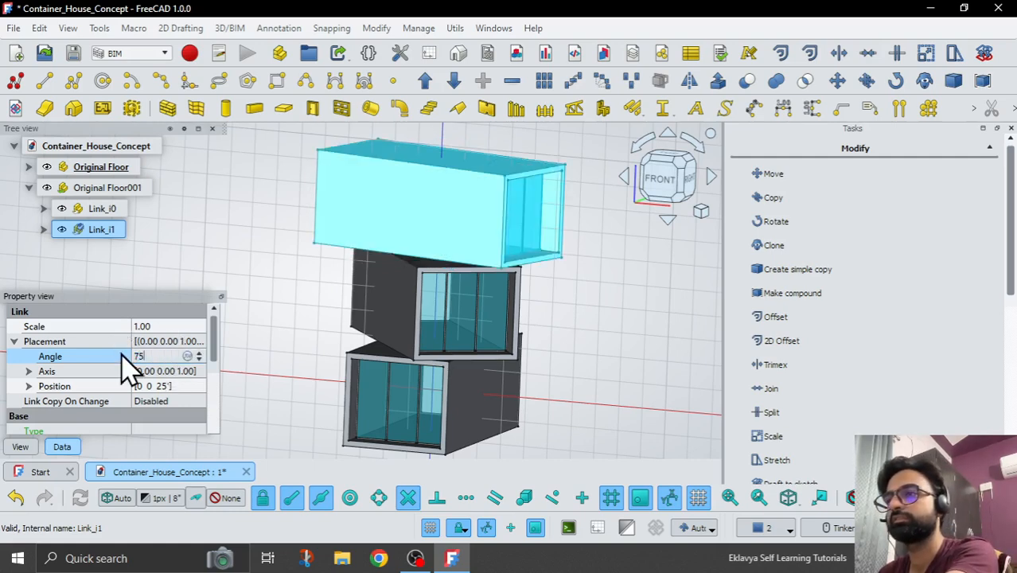
key(Return)
click(636, 386)
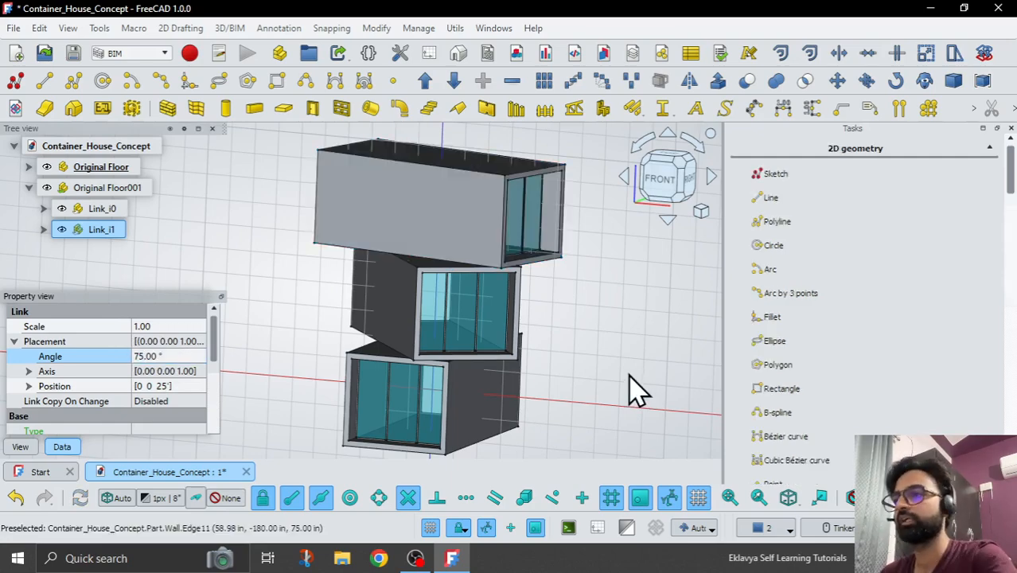
Change the draw style to No shading to display the three stacked containers with flat faces and edges.
middle_drag(572, 362, 575, 211)
click(654, 168)
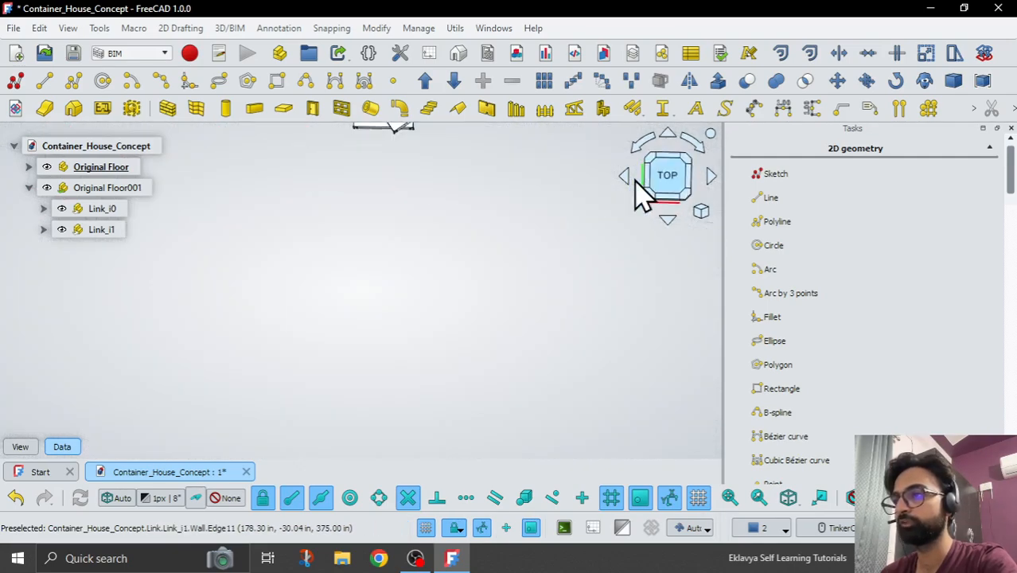
scroll(404, 159, up, 3)
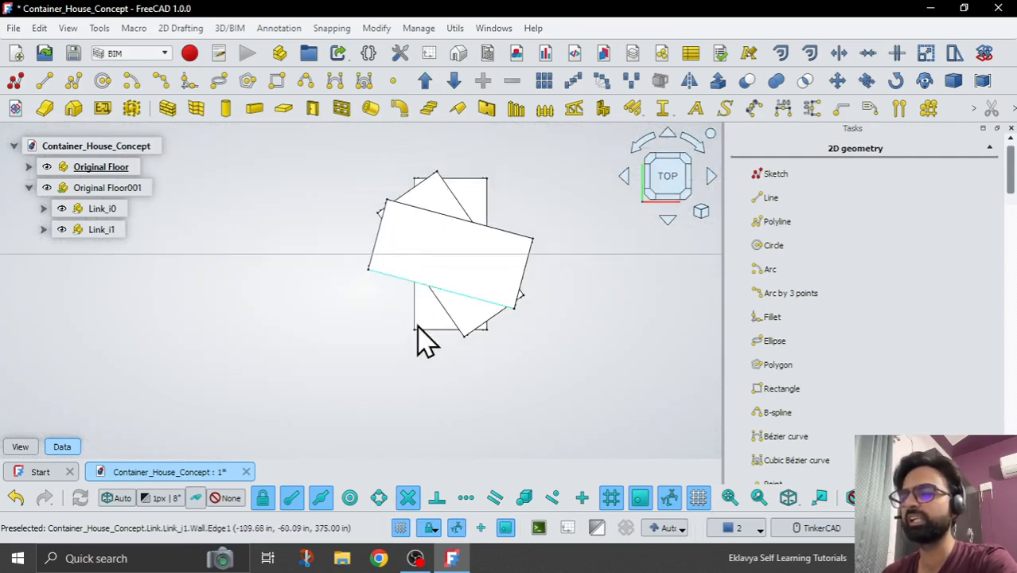
middle_drag(420, 340, 405, 233)
middle_drag(540, 322, 545, 341)
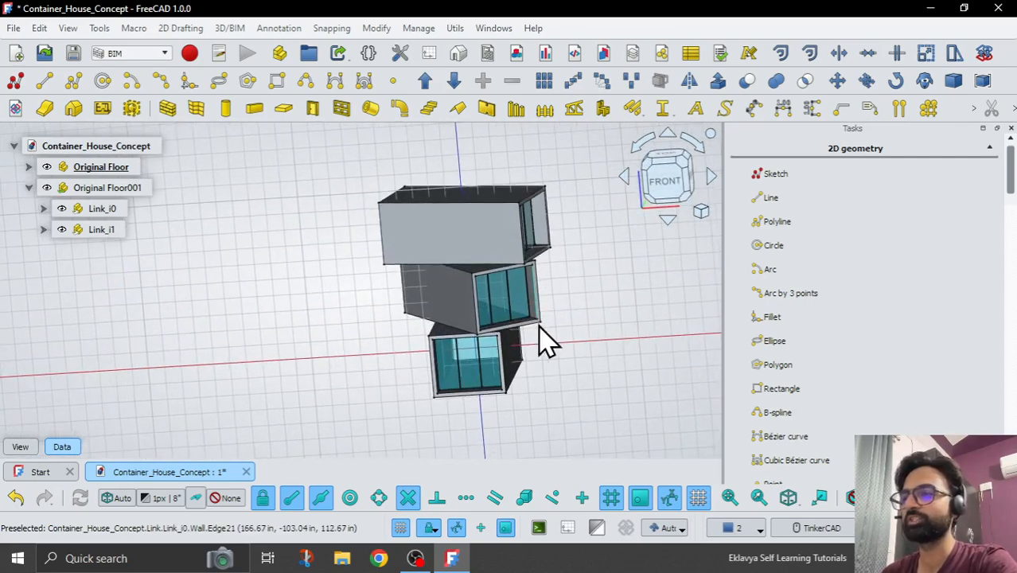
click(851, 497)
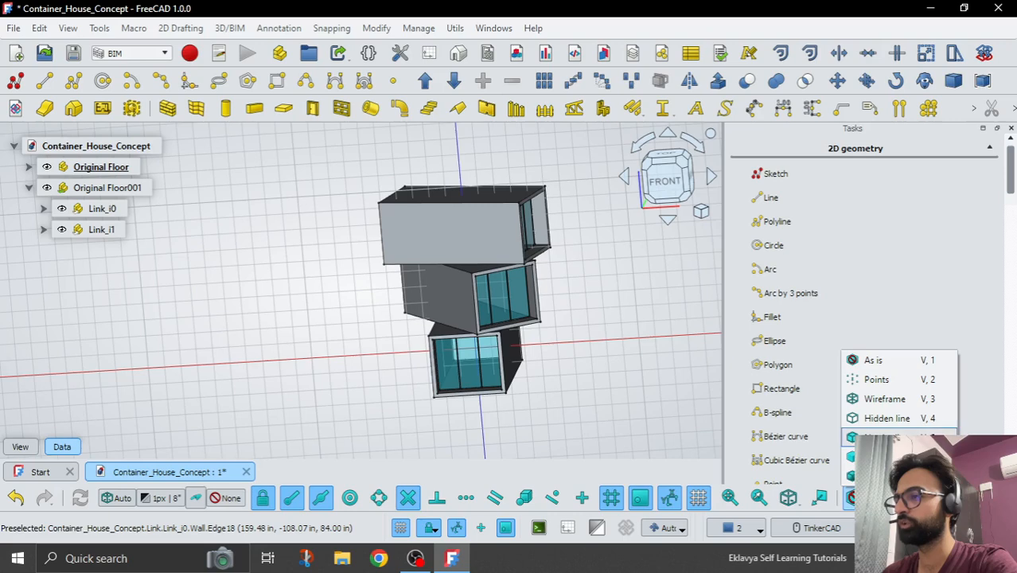
click(863, 436)
middle_drag(620, 343, 572, 333)
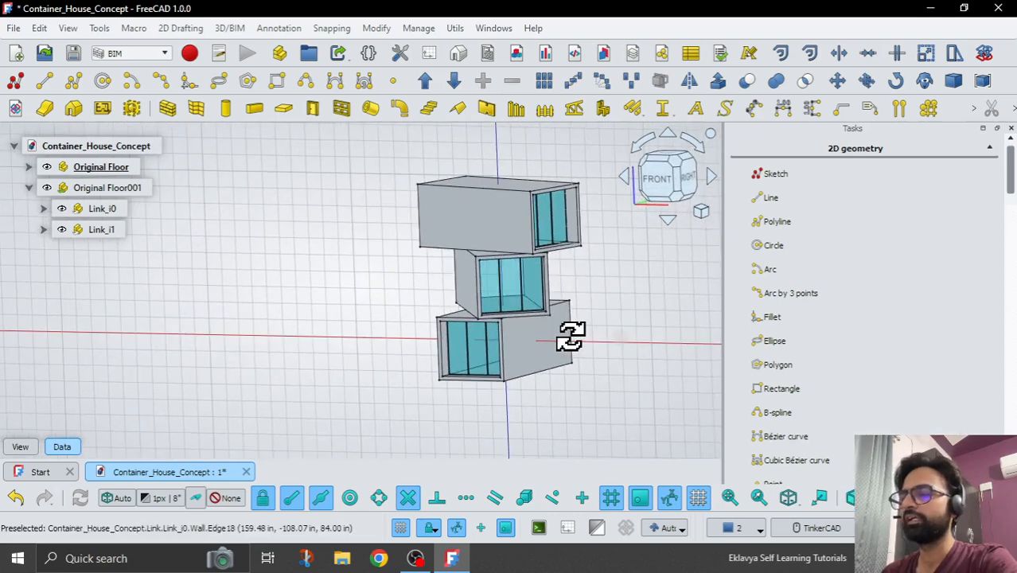
Set the Horizontal Sections of the Curtain Wall in the Original Floor part to 6.
scroll(602, 301, up, 2)
scroll(602, 300, down, 1)
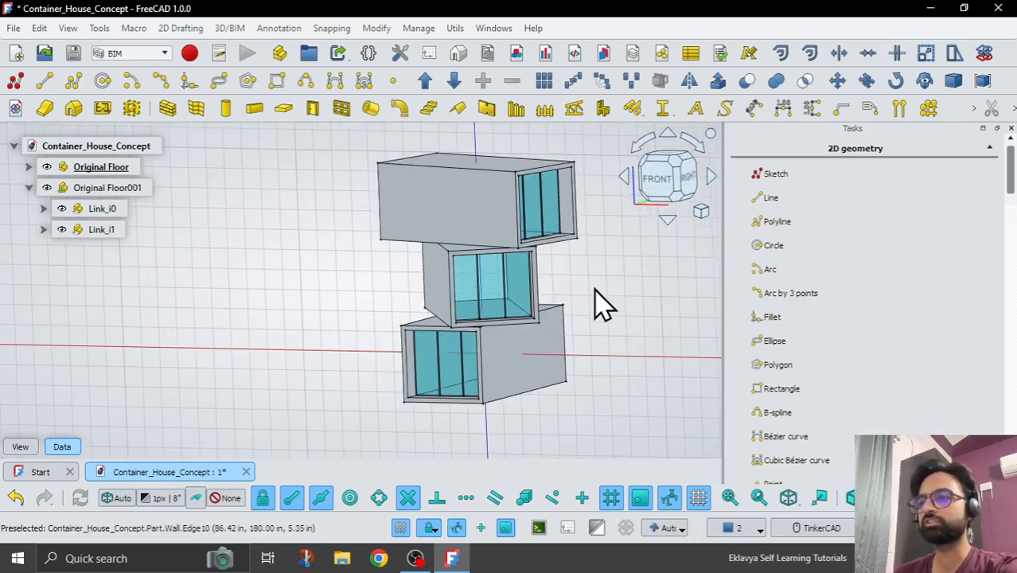
mouse_move(227, 298)
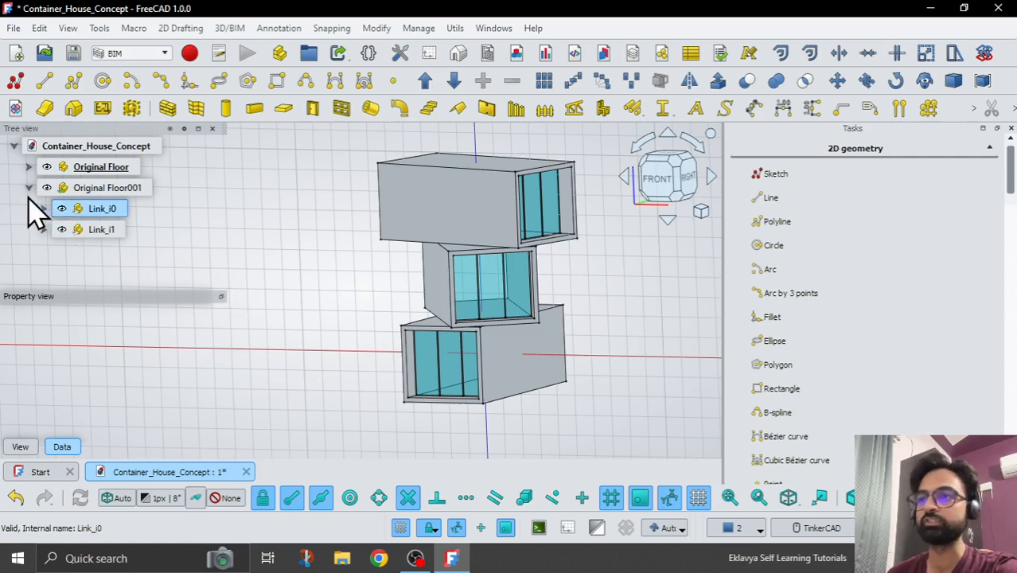
click(27, 166)
scroll(32, 183, down, 3)
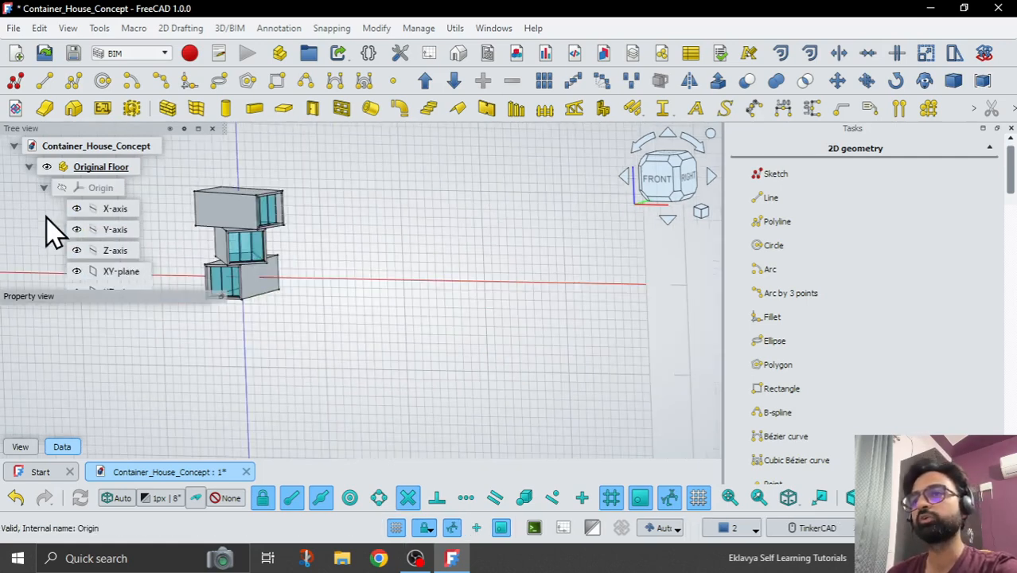
scroll(95, 220, down, 3)
scroll(619, 298, down, 2)
scroll(422, 277, up, 5)
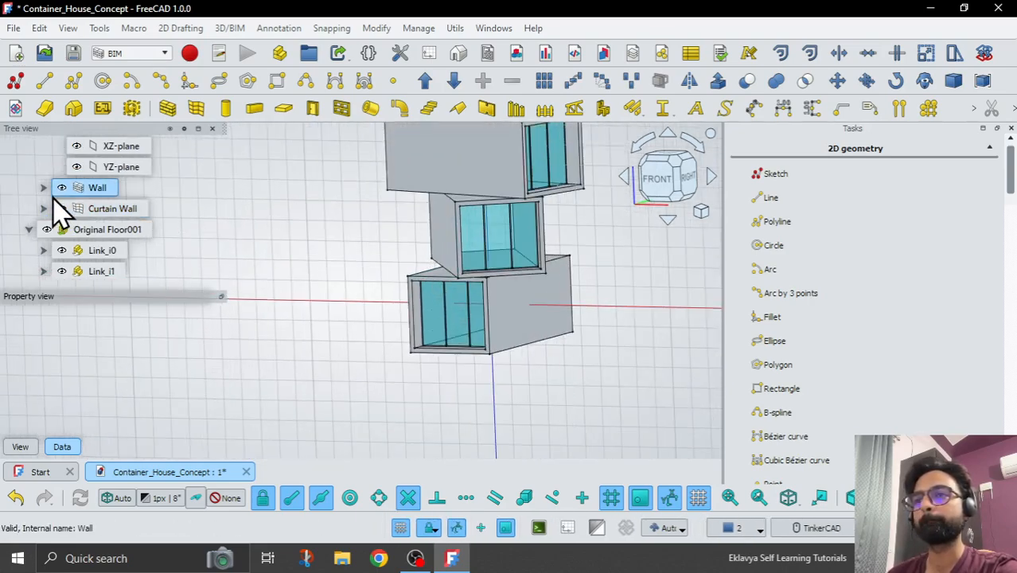
click(77, 210)
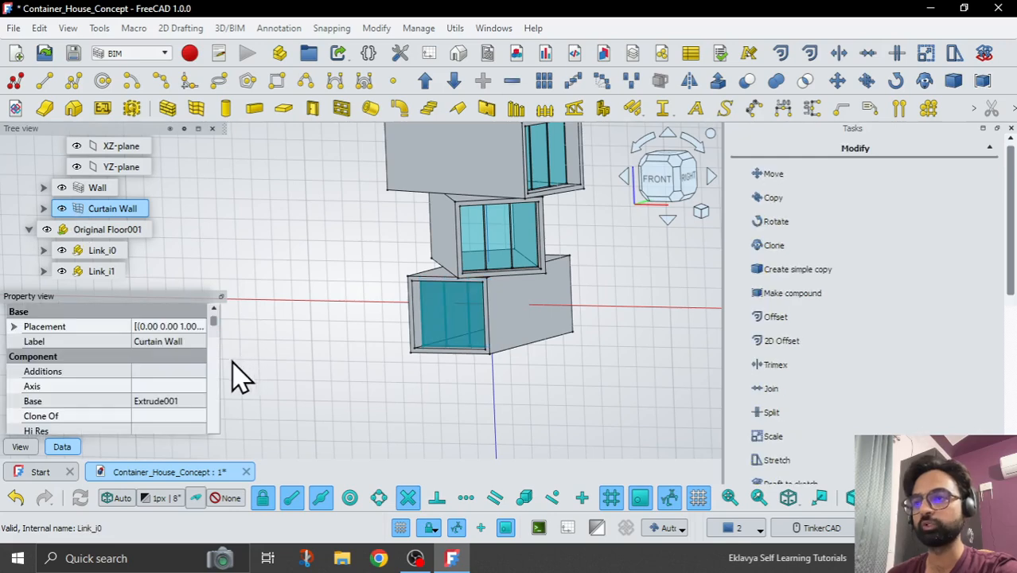
scroll(210, 366, down, 10)
scroll(213, 371, down, 3)
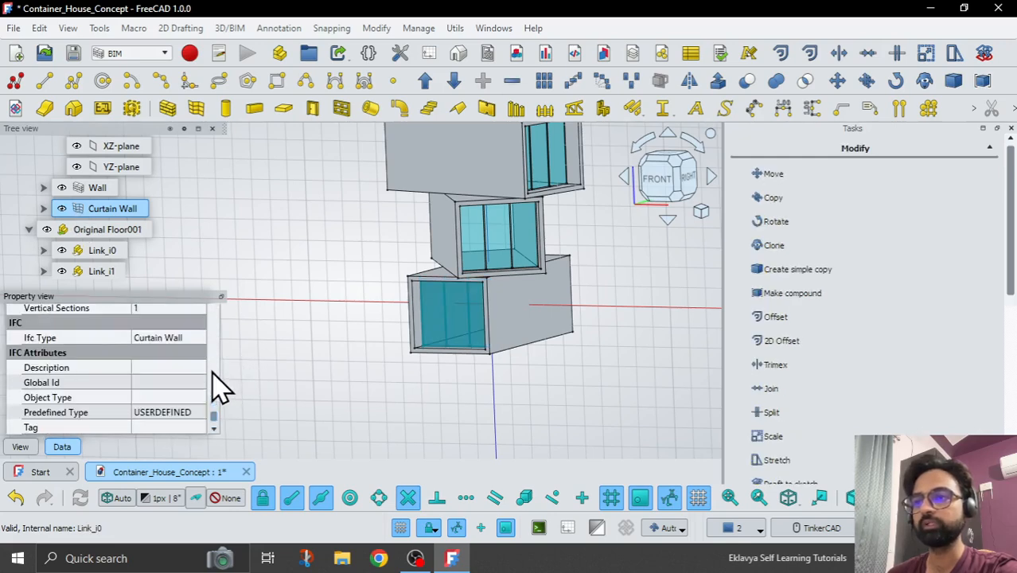
scroll(213, 371, up, 2)
scroll(219, 387, up, 2)
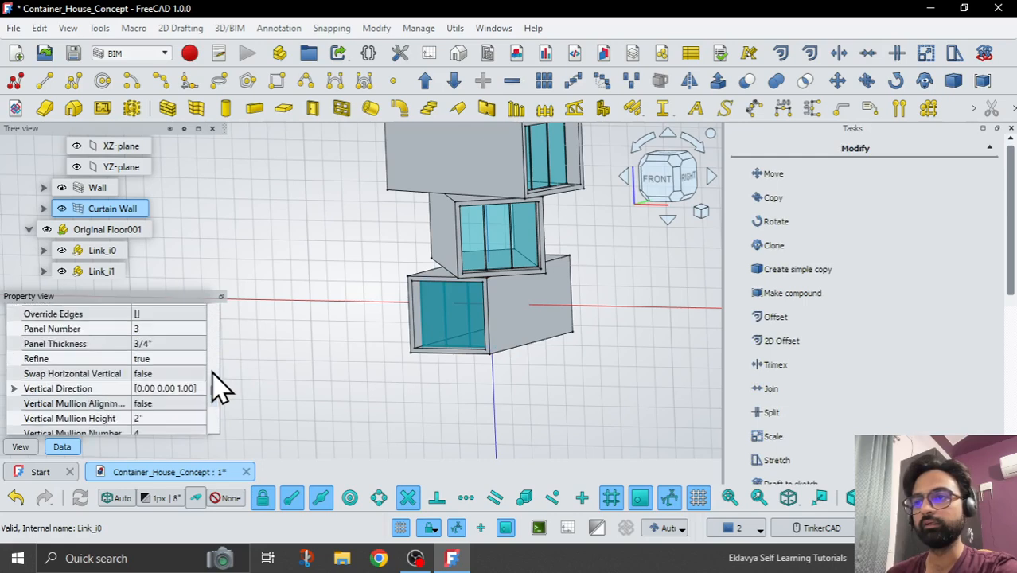
scroll(220, 387, up, 1)
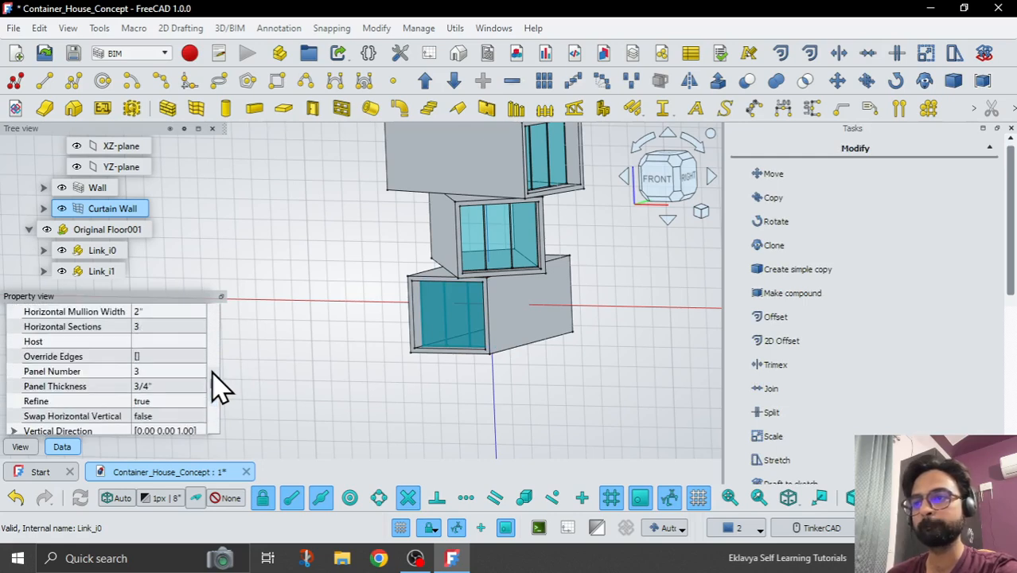
scroll(219, 388, up, 1)
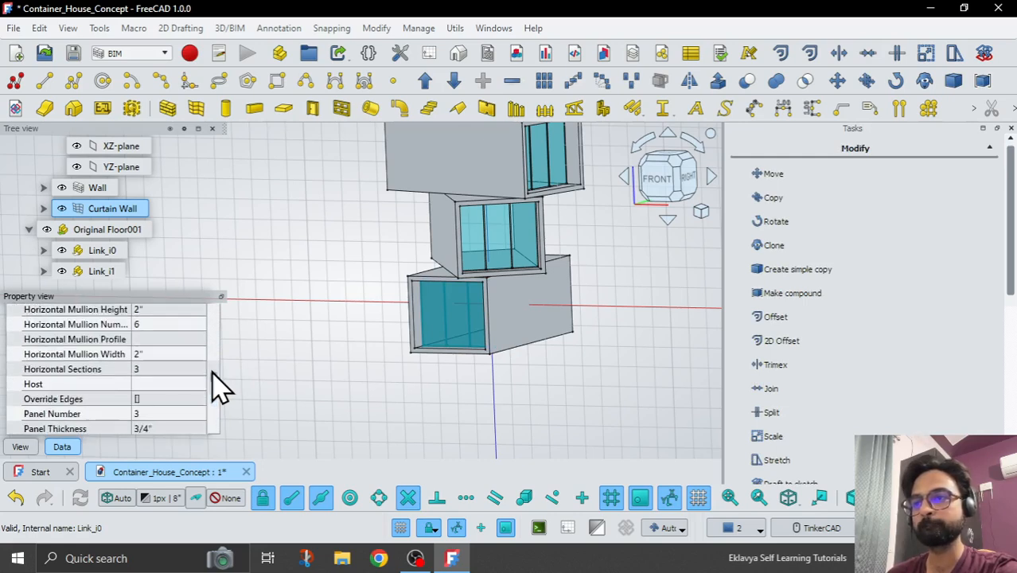
click(165, 368)
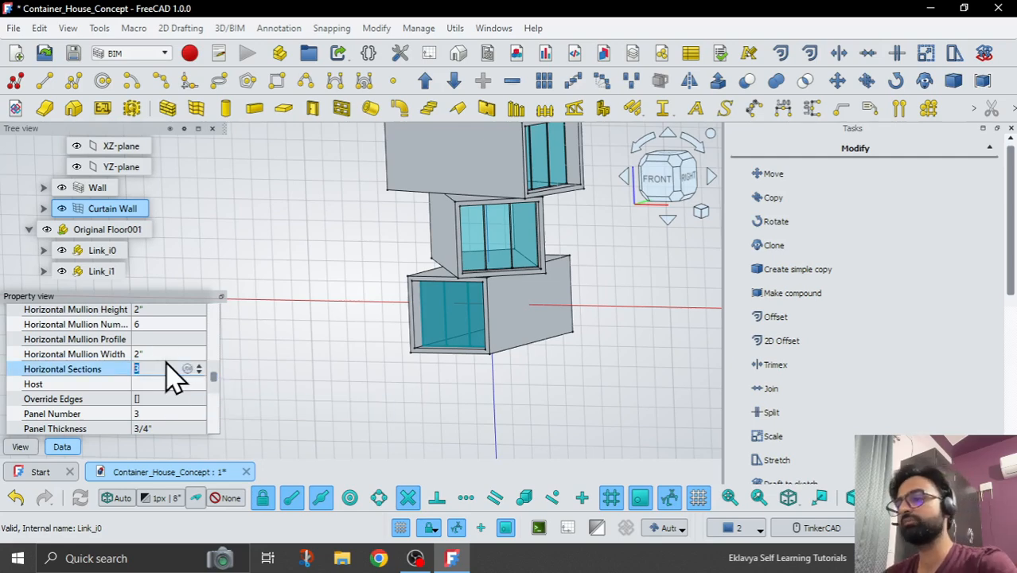
text(6)
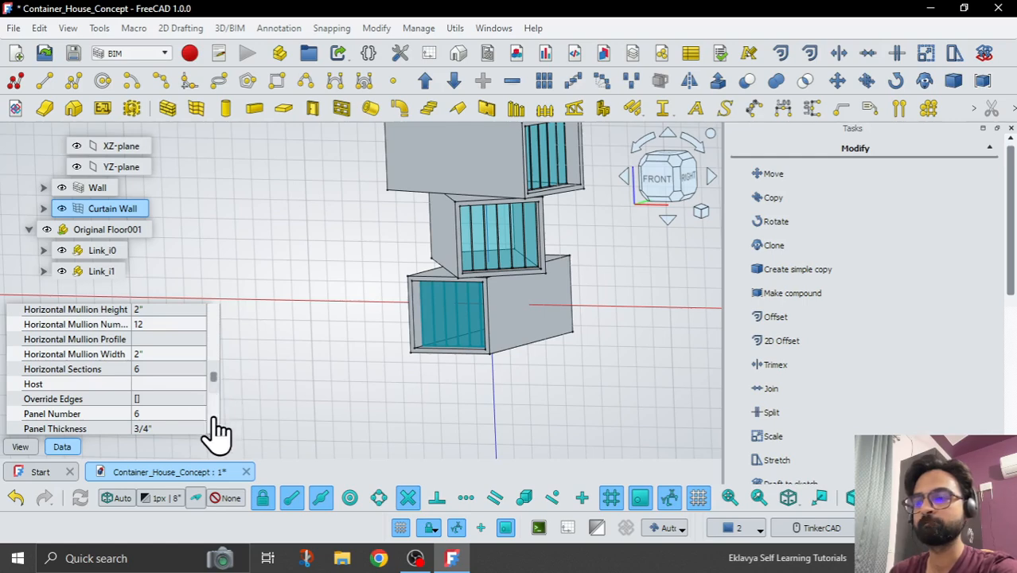
click(360, 363)
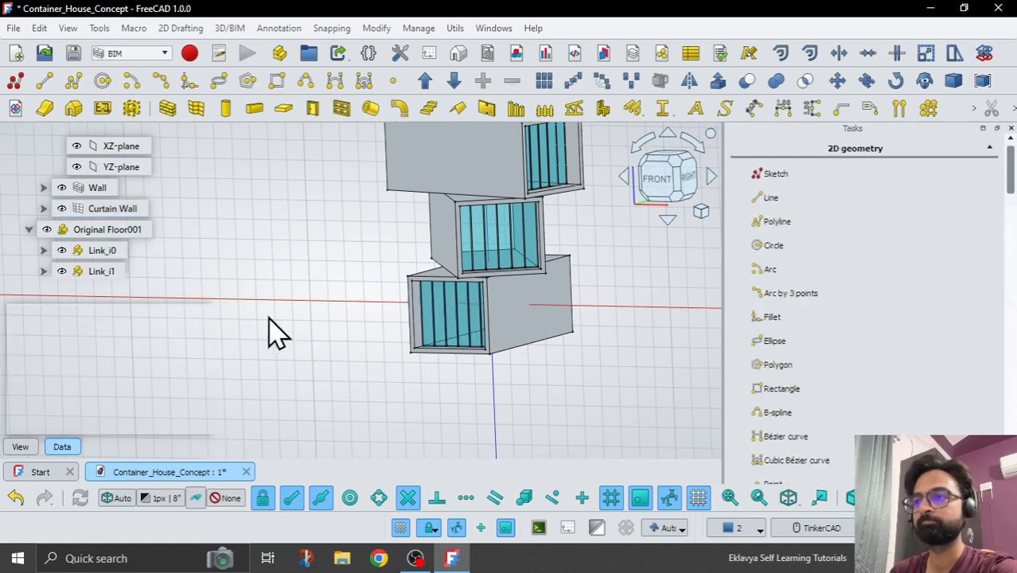
Set the Vertical Sections of the Original Floor's Curtain Wall to 3.
click(132, 211)
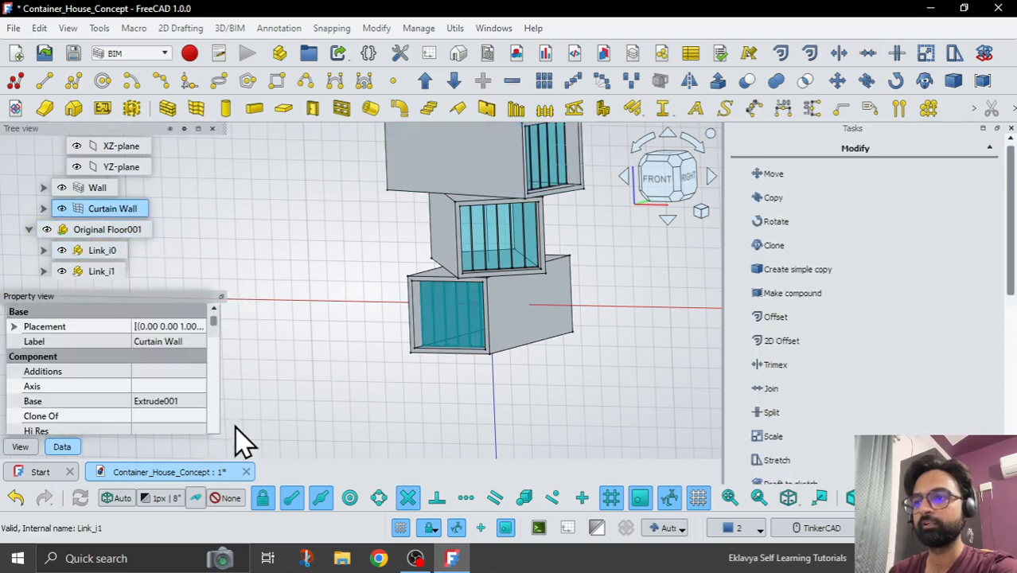
scroll(211, 394, down, 1)
scroll(211, 395, down, 10)
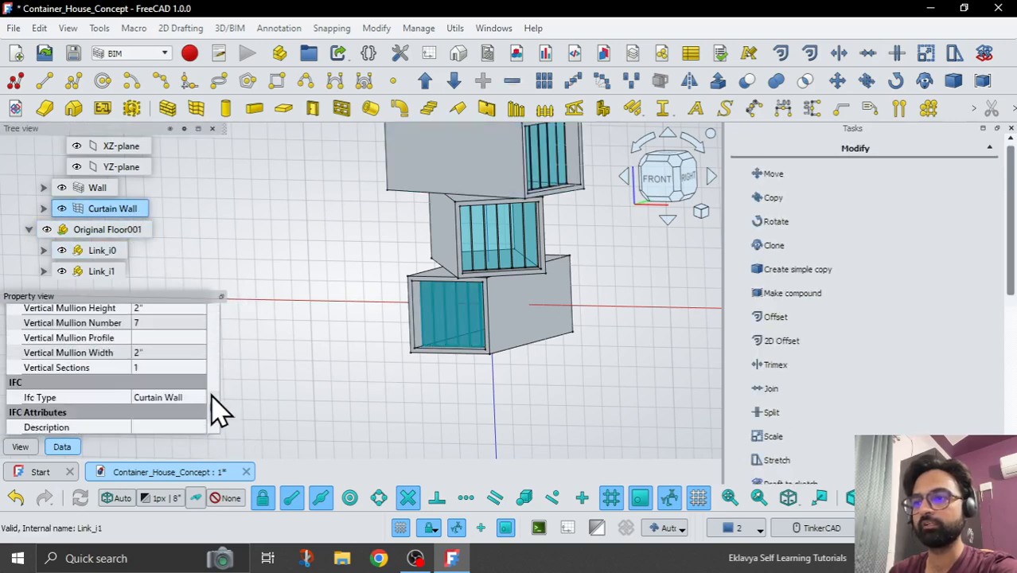
click(150, 367)
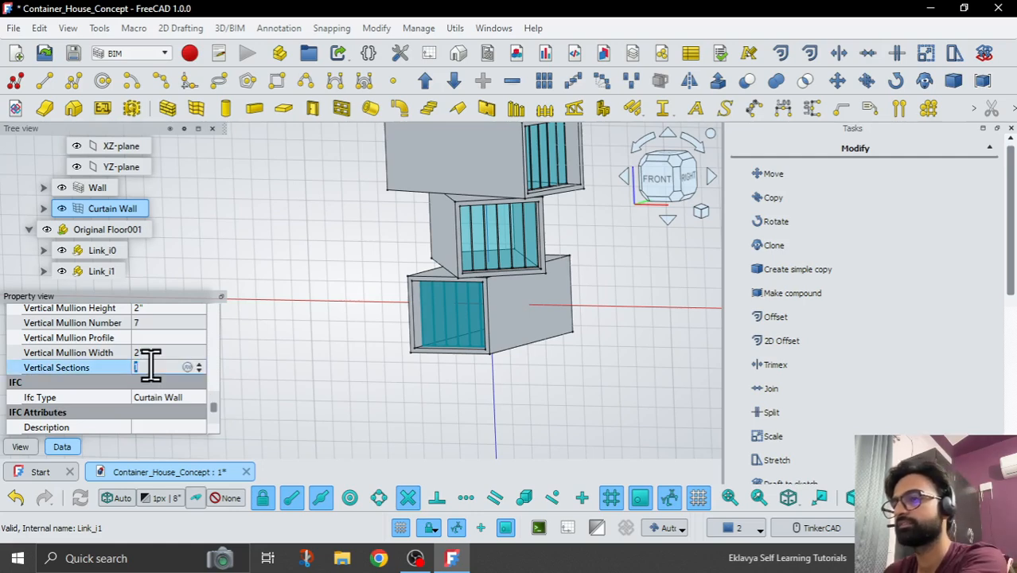
text(3)
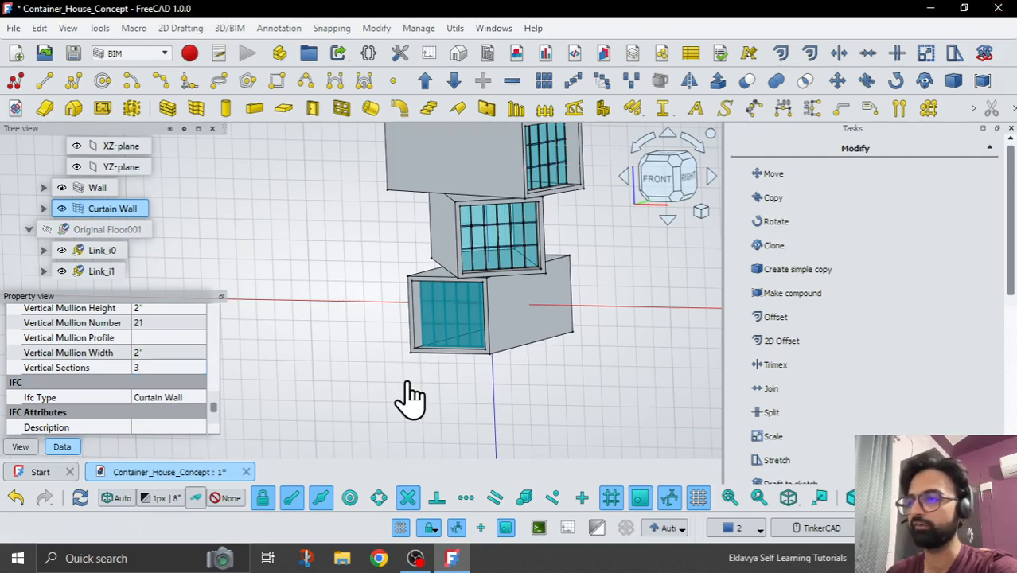
click(435, 403)
Set the forward length of the Extrude under the Original Floor's Wall to 20'.
mouse_move(542, 364)
right_down()
mouse_move(554, 361)
mouse_move(531, 358)
right_up()
scroll(494, 354, down, 3)
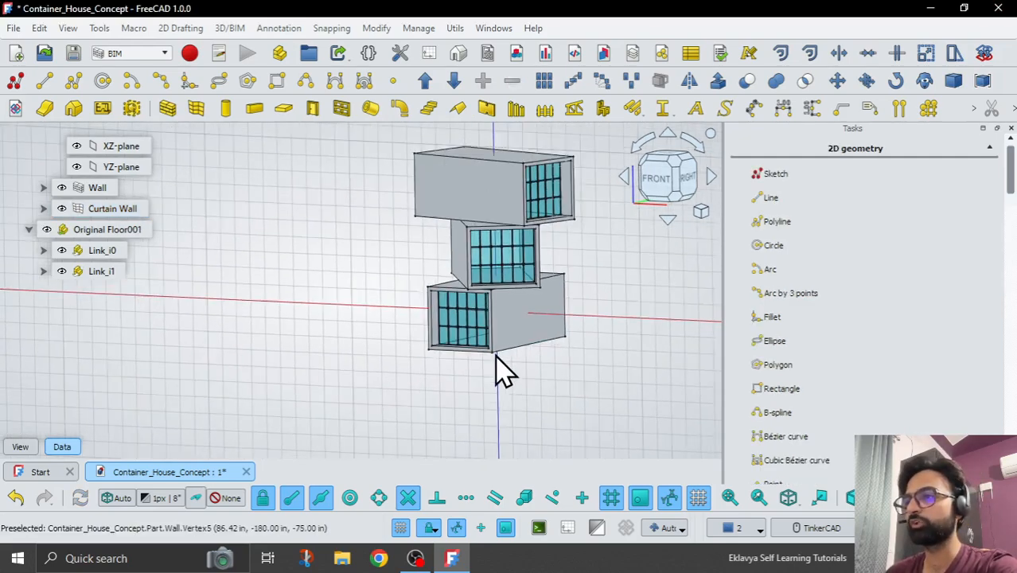
right_drag(525, 307, 595, 287)
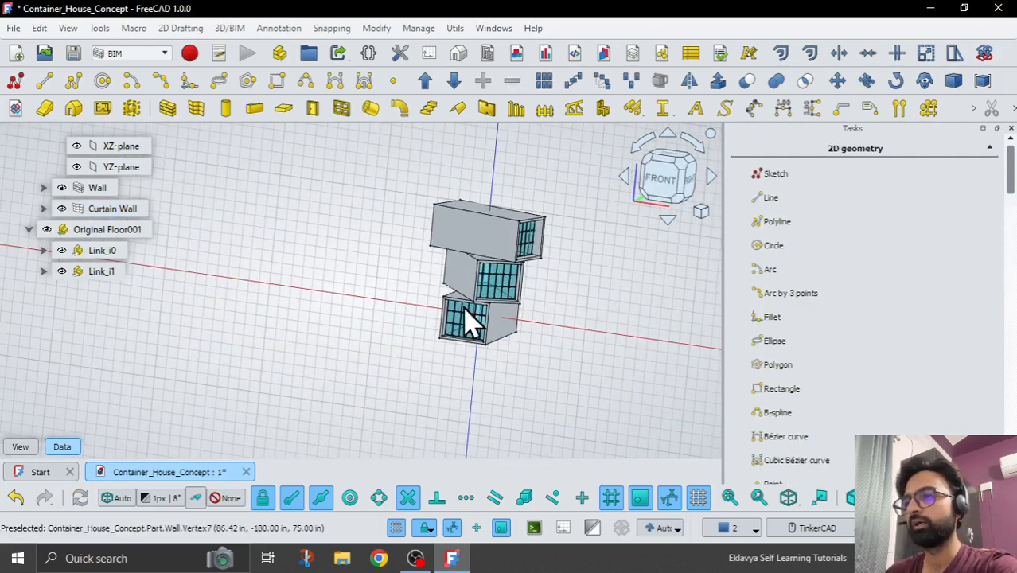
scroll(465, 323, up, 3)
click(50, 192)
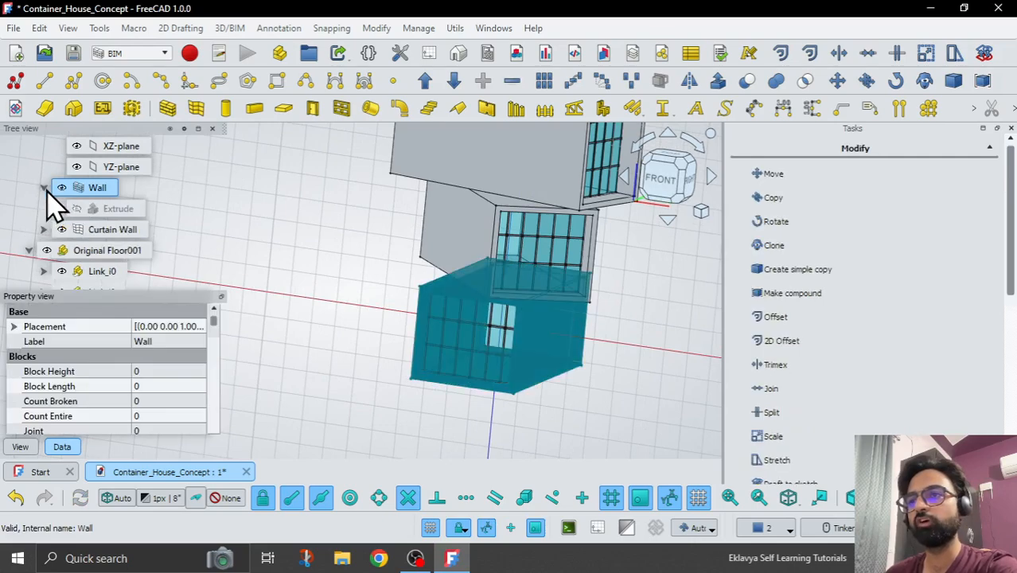
click(44, 188)
click(112, 209)
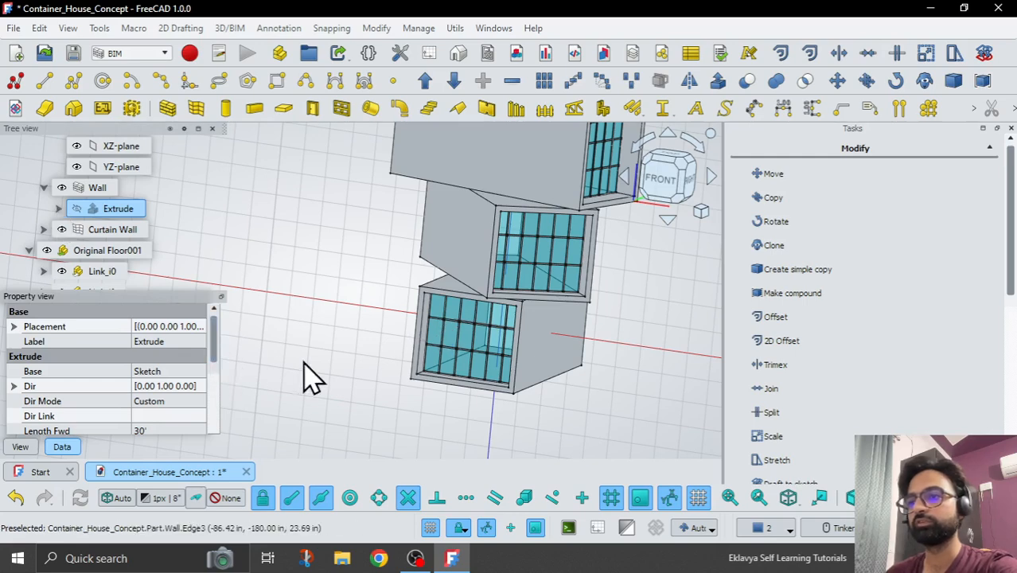
scroll(306, 370, down, 2)
middle_drag(554, 346, 495, 318)
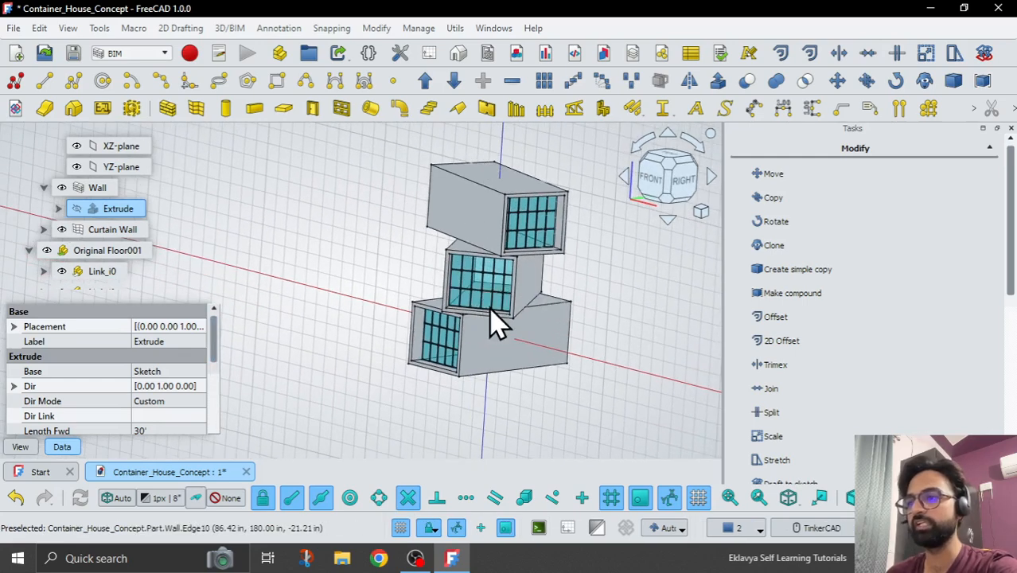
click(165, 426)
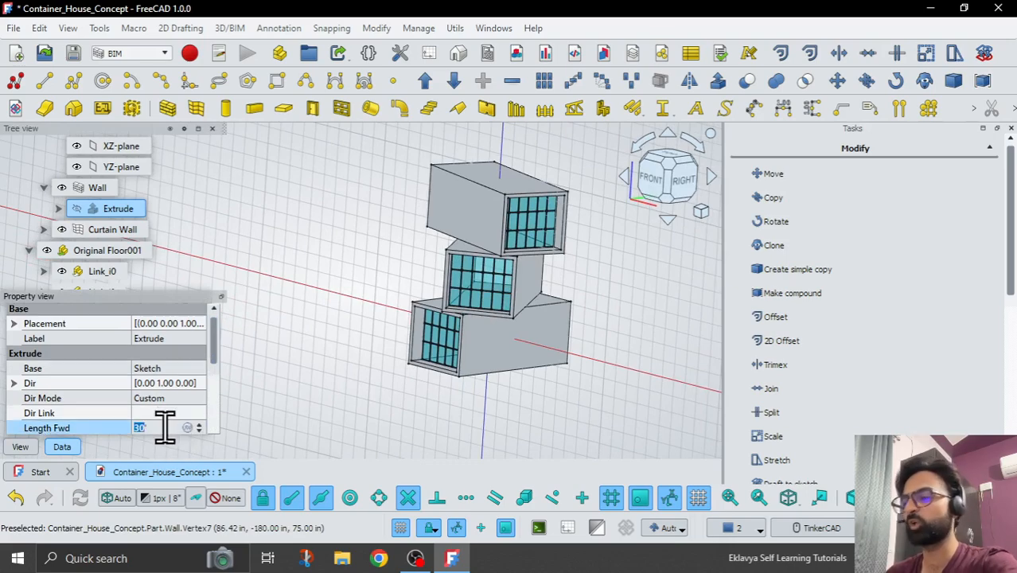
key(Return)
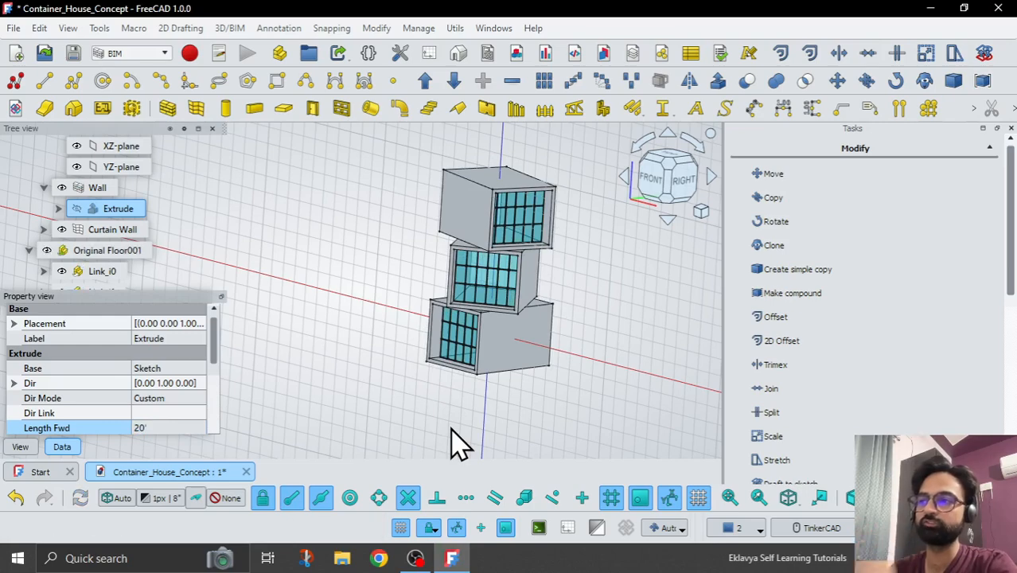
click(420, 388)
Set the forward length of the Wall's Extrude to 40' to lengthen all the linked containers.
mouse_move(419, 388)
right_down()
mouse_move(452, 395)
mouse_move(453, 409)
mouse_move(436, 390)
right_up()
click(120, 208)
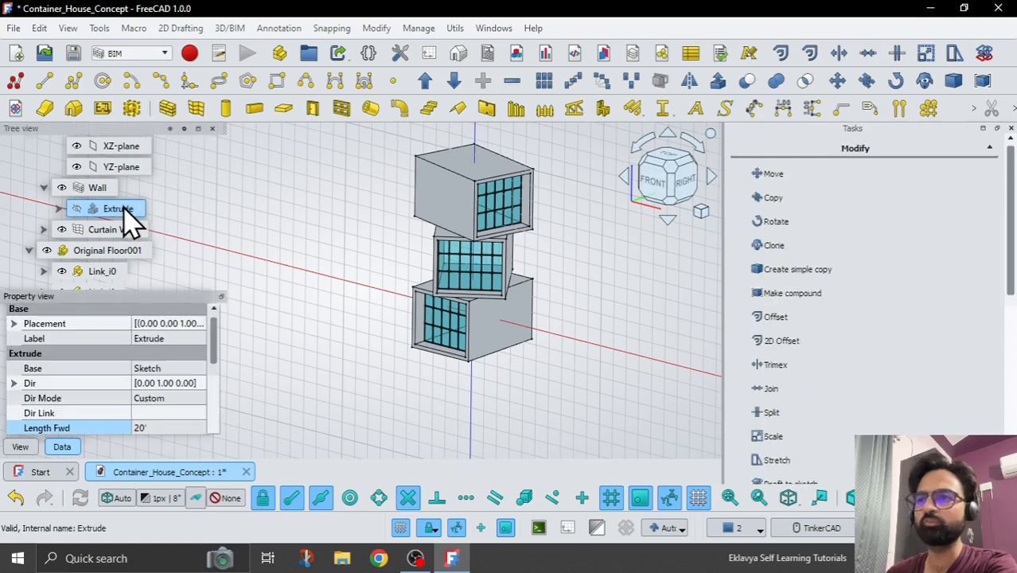
click(175, 427)
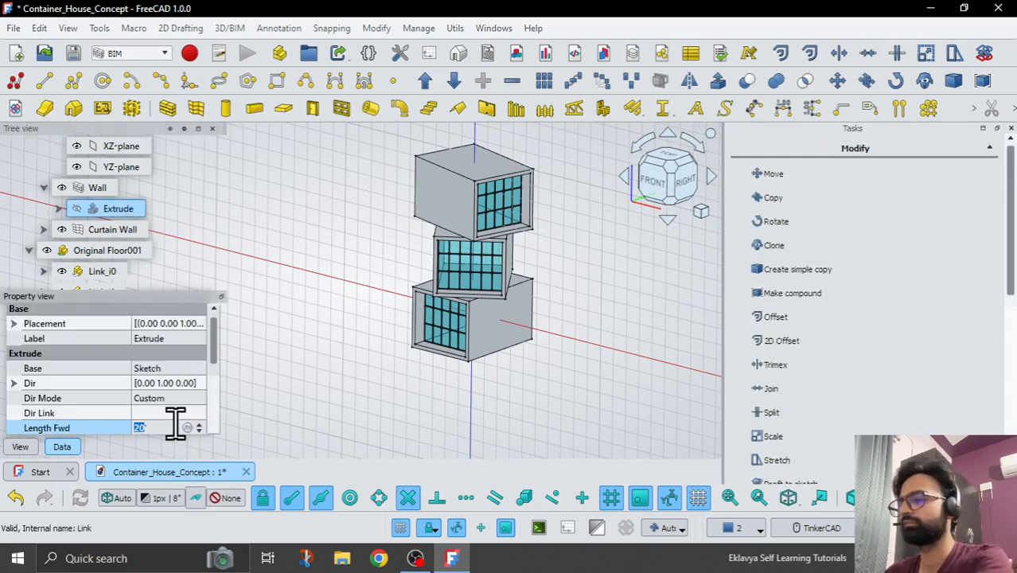
text(40)
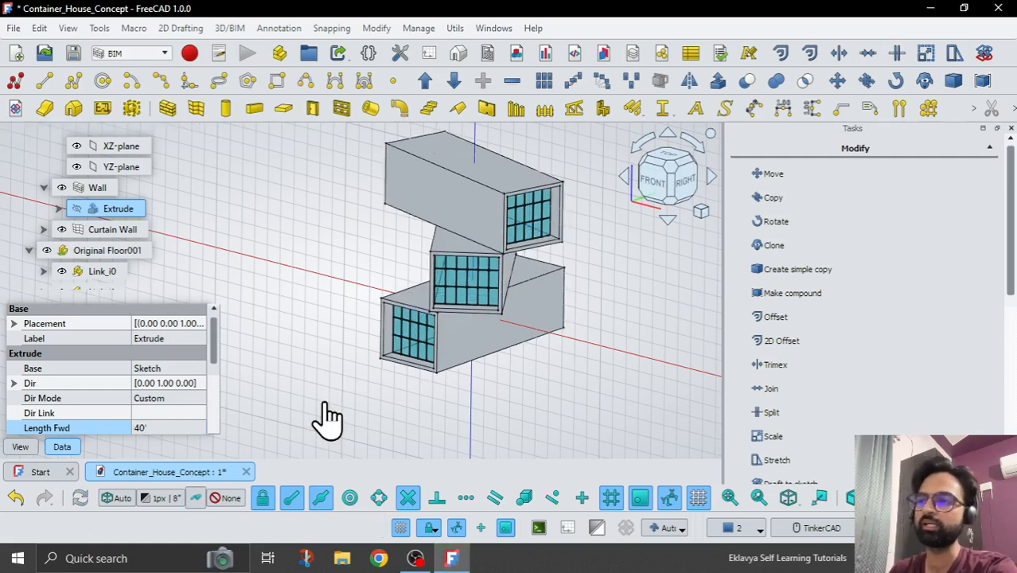
click(326, 418)
Hide the grid and set the 3D view to perspective.
middle_drag(325, 415, 357, 325)
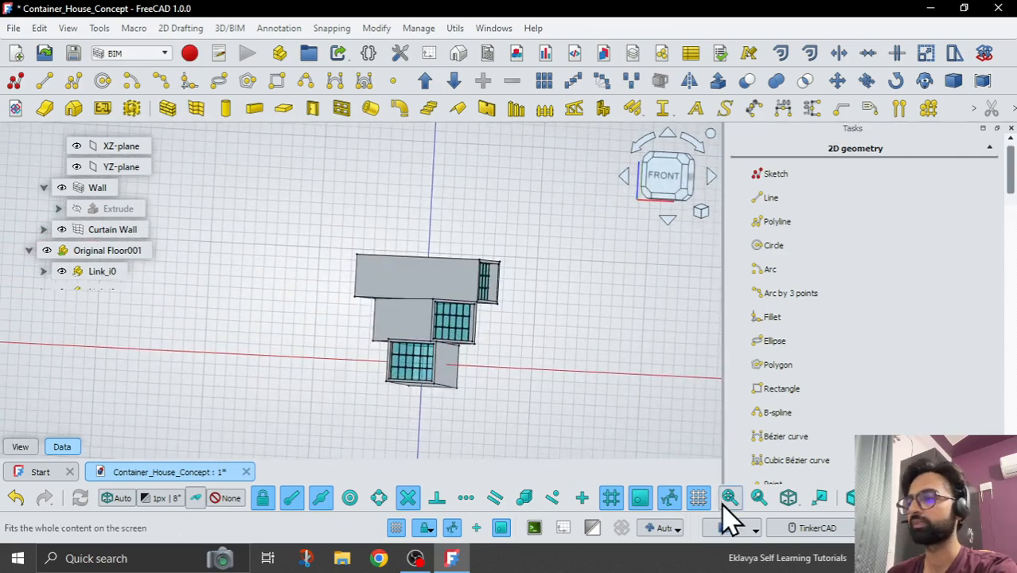
click(700, 495)
click(698, 207)
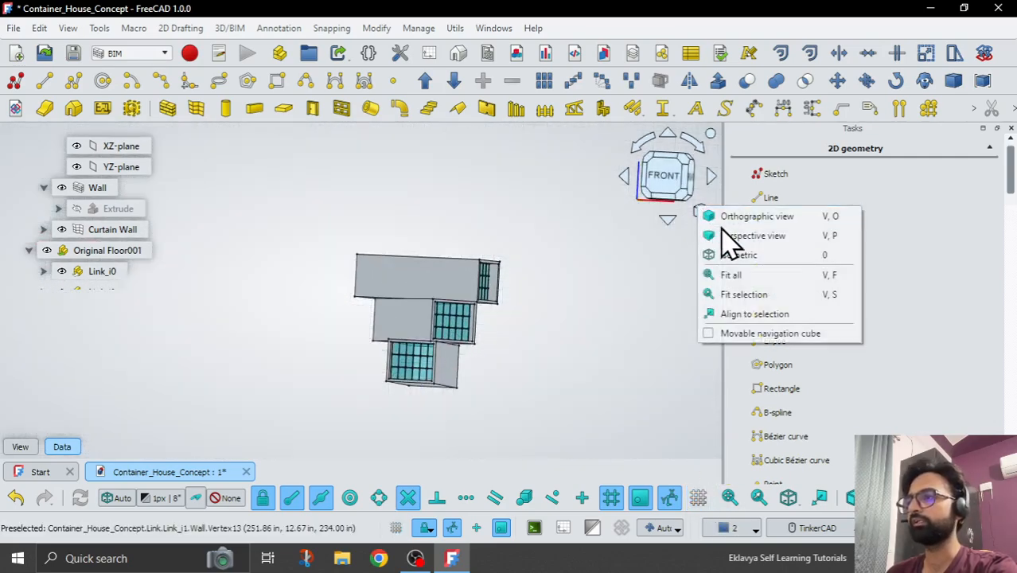
click(725, 233)
Examine the stacked containers and their curtain wall divisions from several angles and distances.
middle_drag(574, 238, 502, 332)
scroll(485, 349, up, 5)
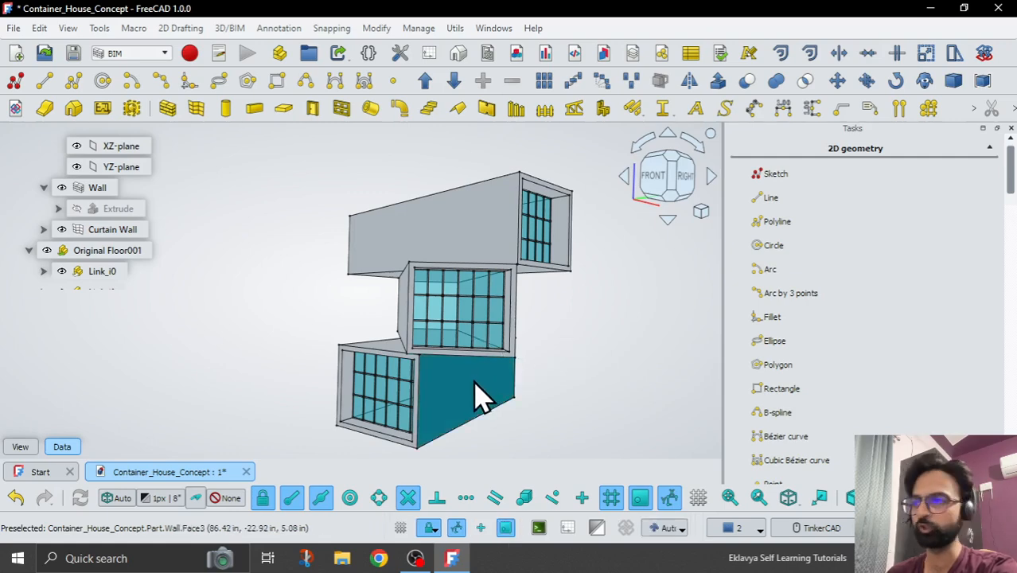
scroll(453, 393, up, 4)
scroll(424, 364, down, 3)
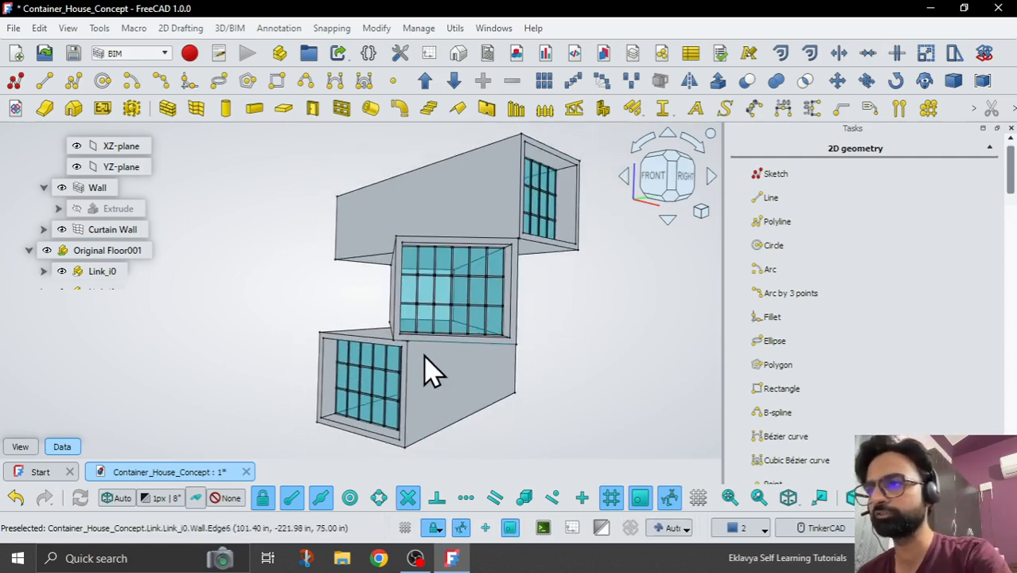
scroll(424, 357, down, 2)
right_drag(598, 317, 561, 314)
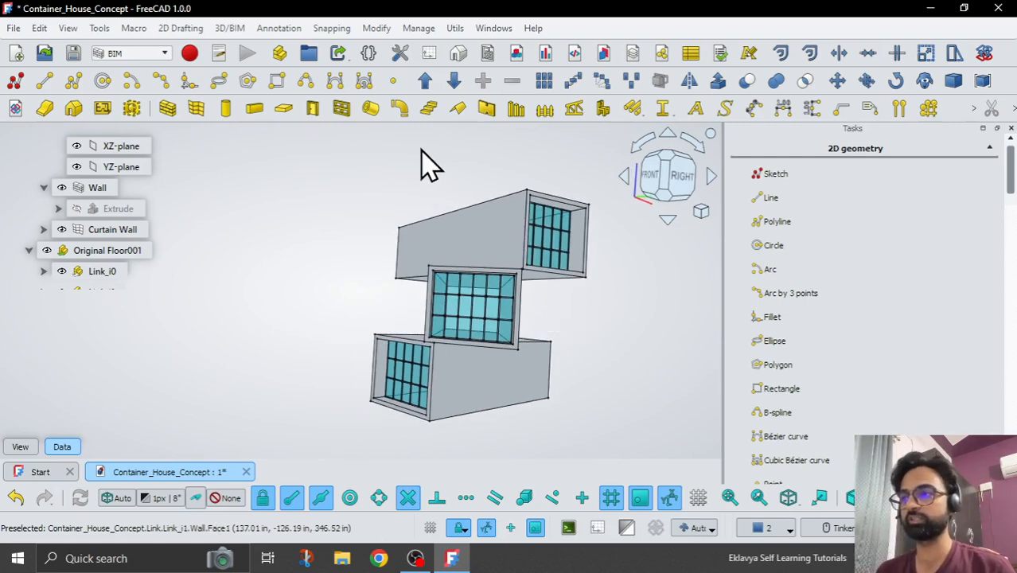
right_drag(424, 164, 450, 187)
right_drag(642, 395, 684, 382)
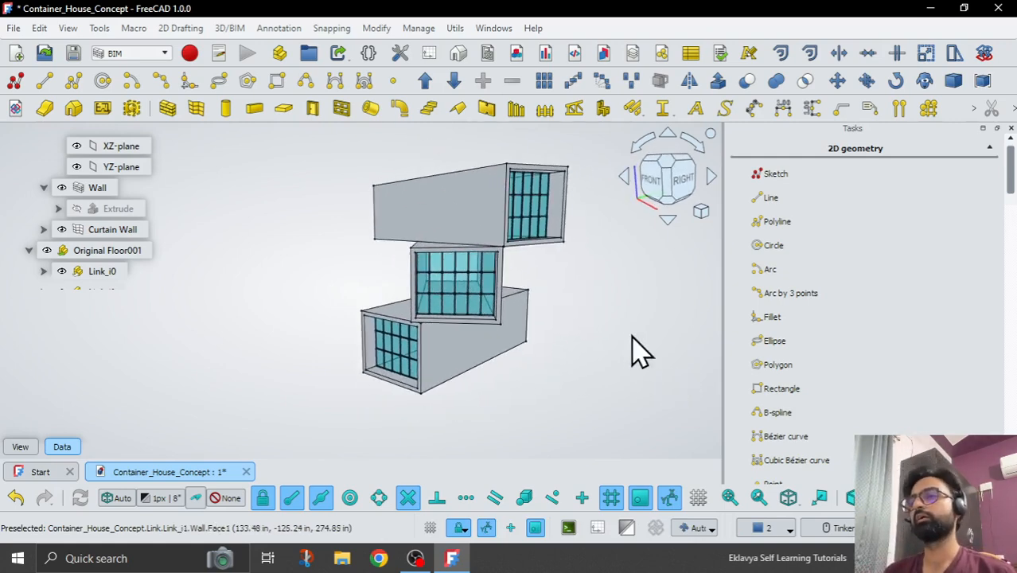
right_drag(607, 300, 613, 282)
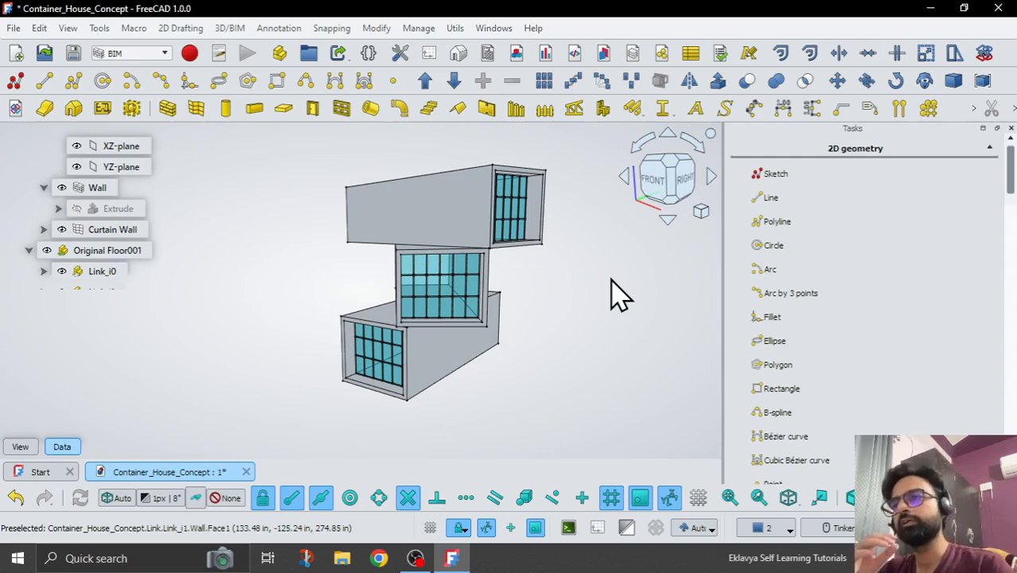
click(415, 558)
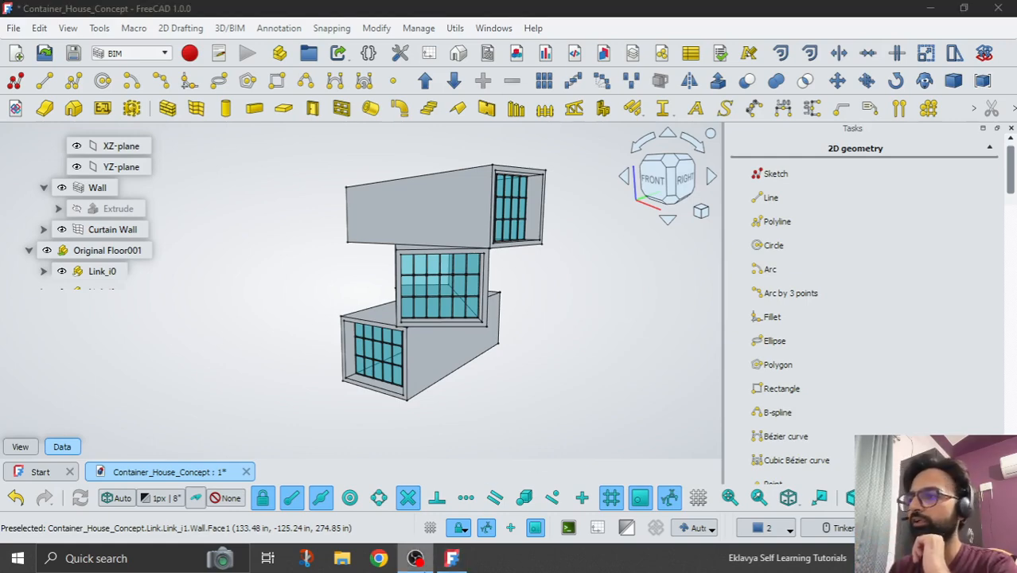